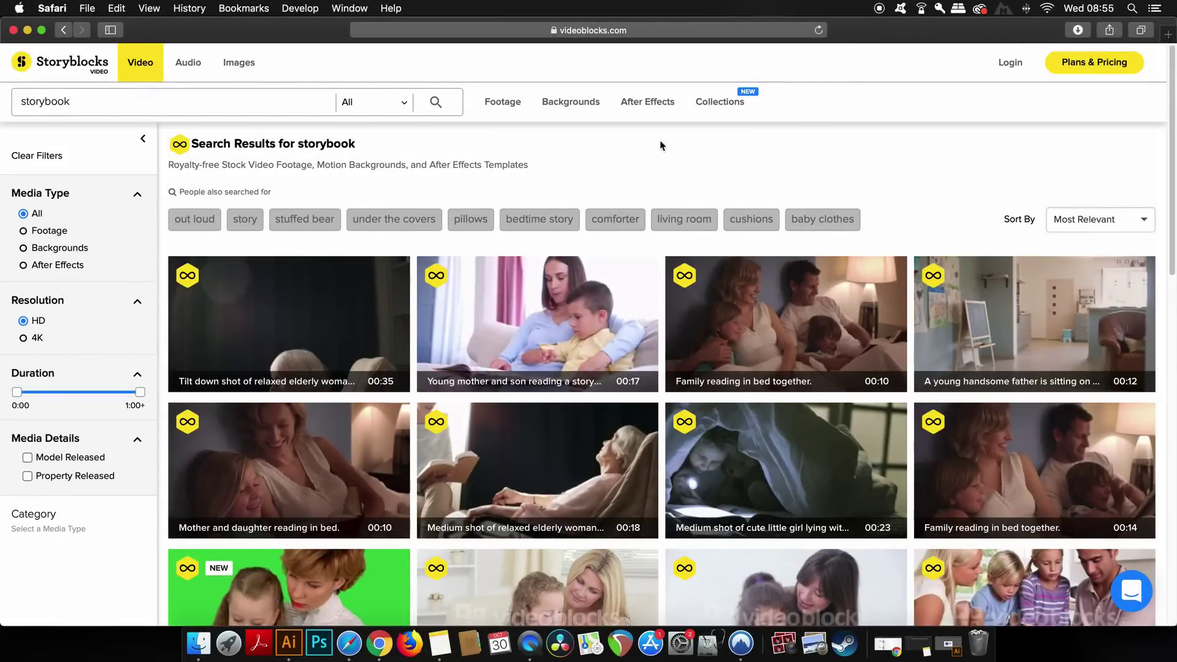
# Browse the Storyblocks Footage, Backgrounds, After Effects and Collections menus, then choose Footage > 360° and VR.
pyautogui.moveTo(512, 104)
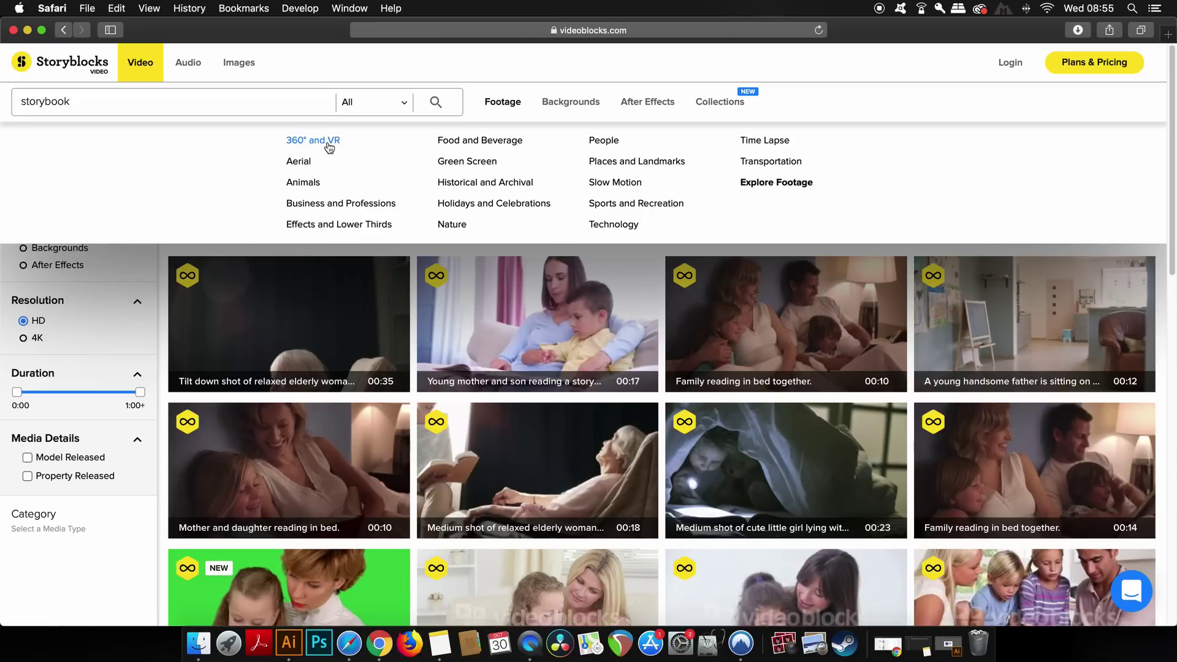
pyautogui.moveTo(556, 105)
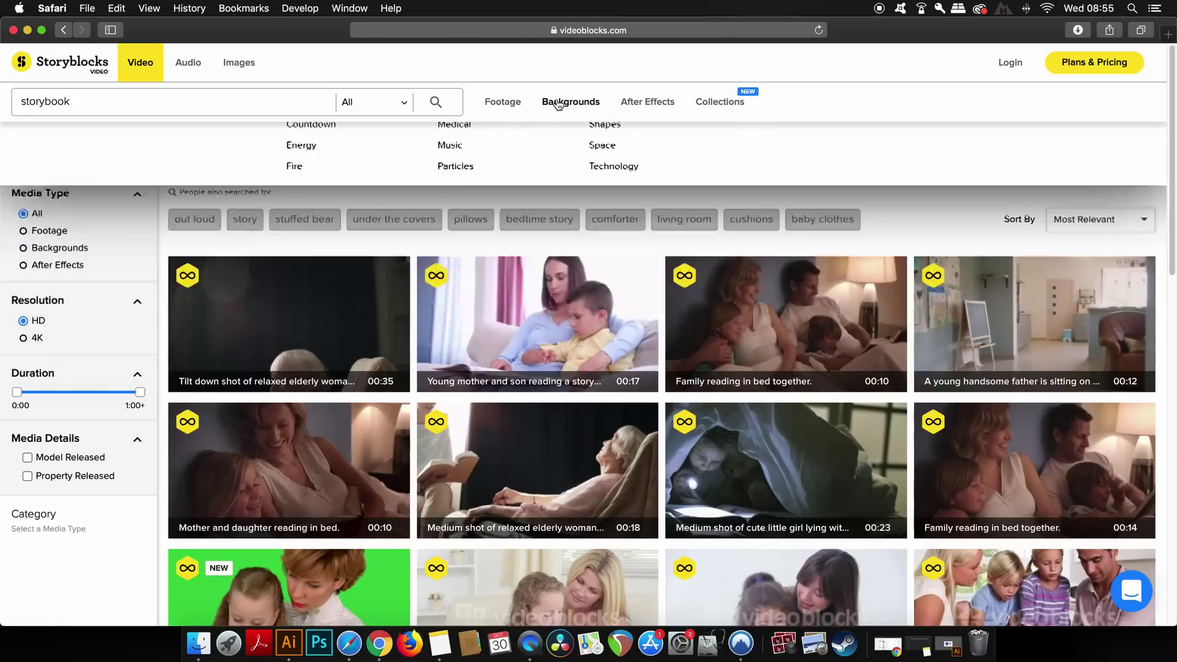
pyautogui.moveTo(646, 108)
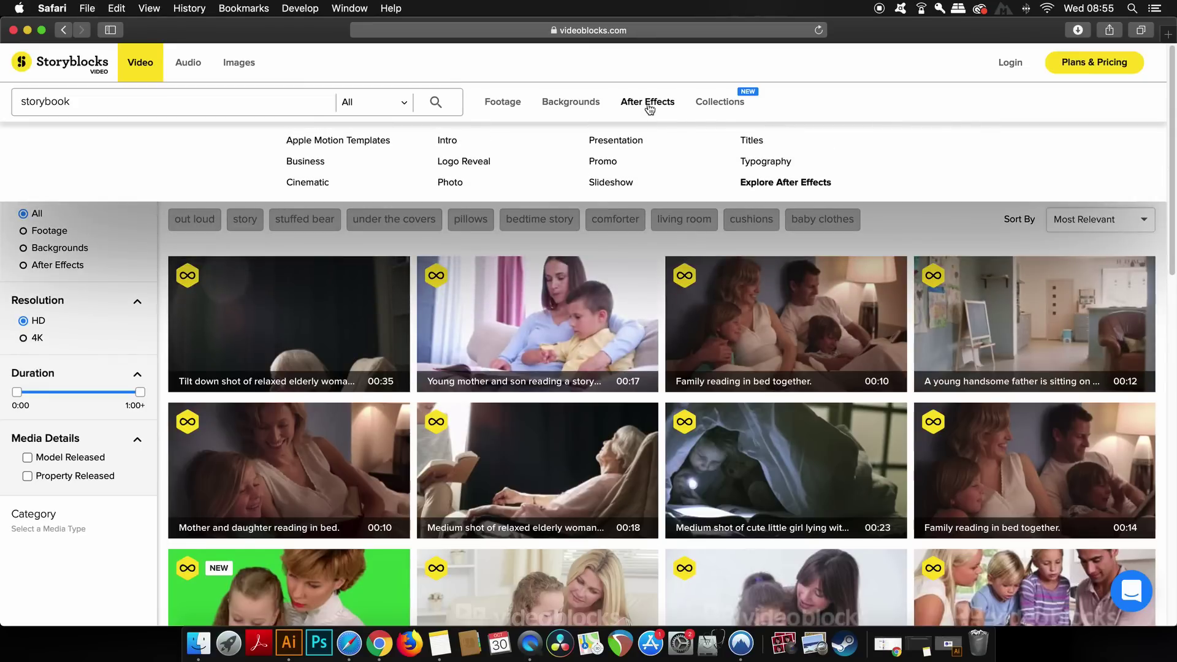
pyautogui.moveTo(716, 107)
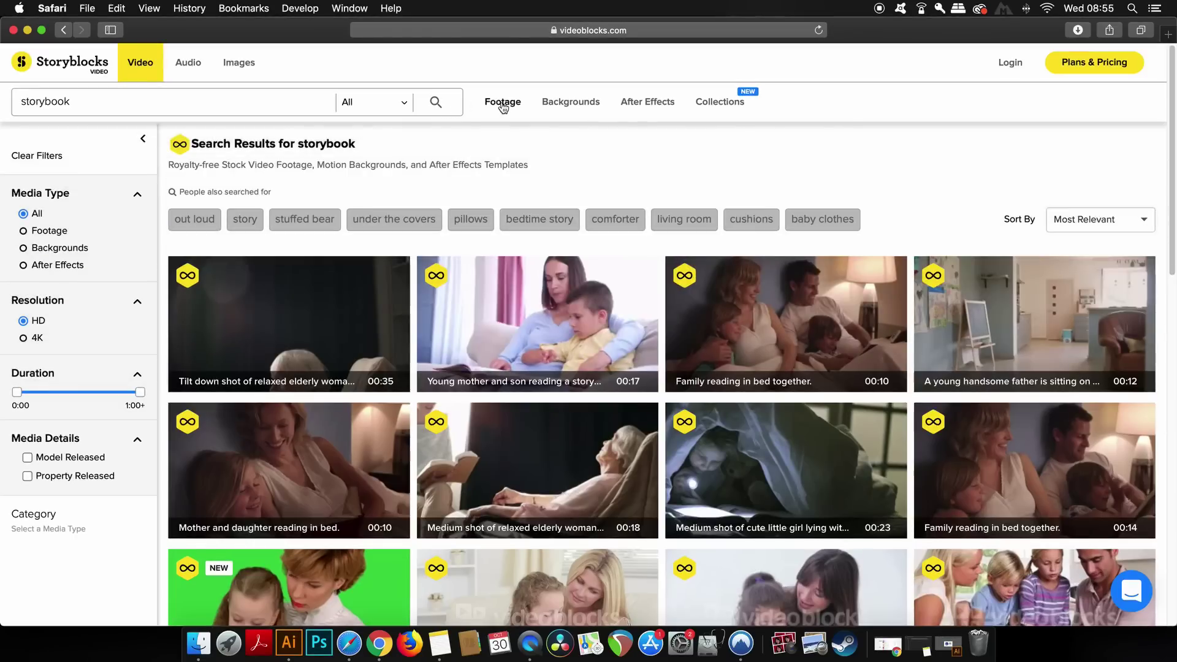
pyautogui.moveTo(503, 106)
pyautogui.click(311, 143)
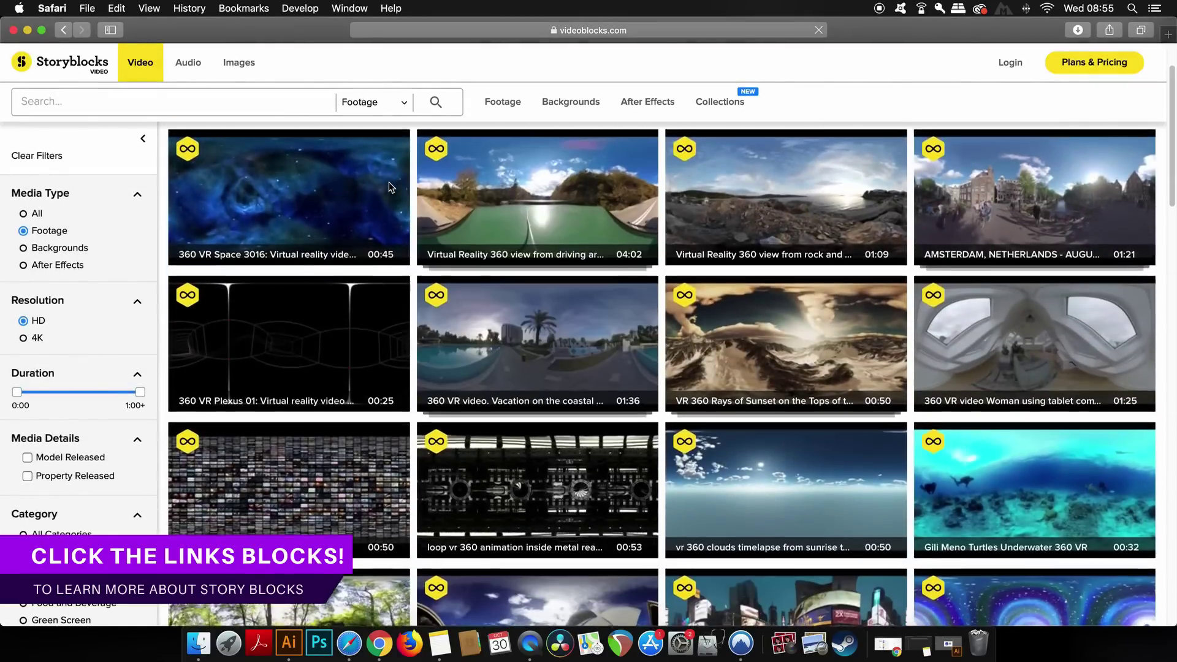
# Scroll through the 360° and VR video results and the filter sidebar.
pyautogui.scroll(-1, 390, 187)
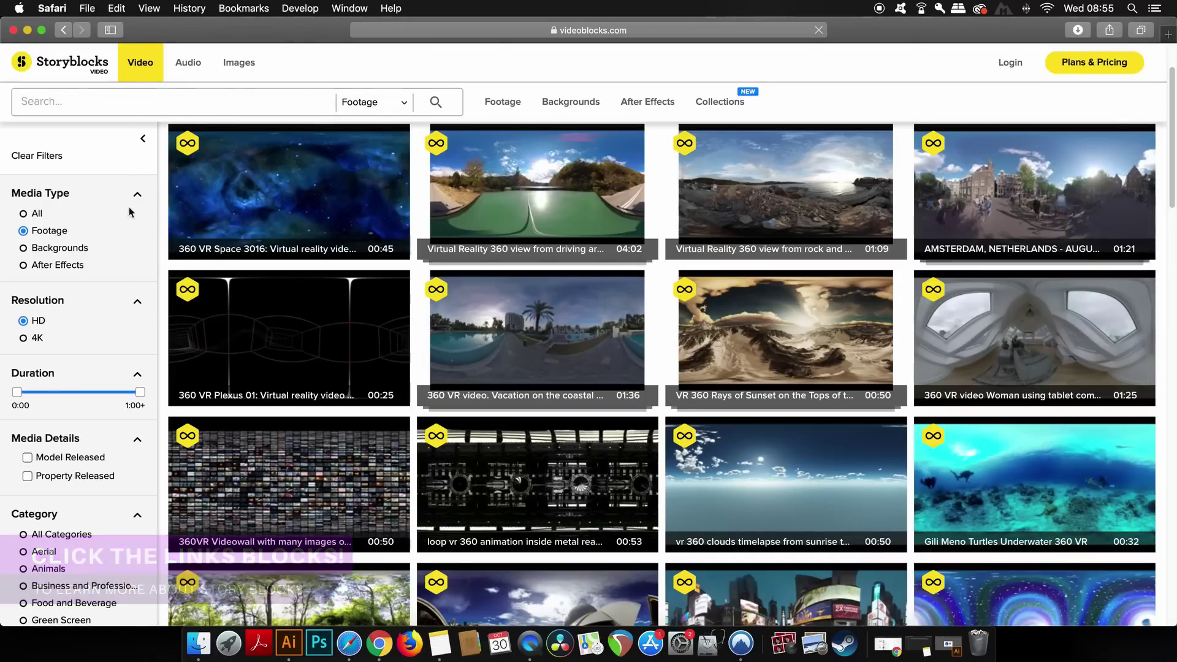
pyautogui.scroll(-5, 130, 212)
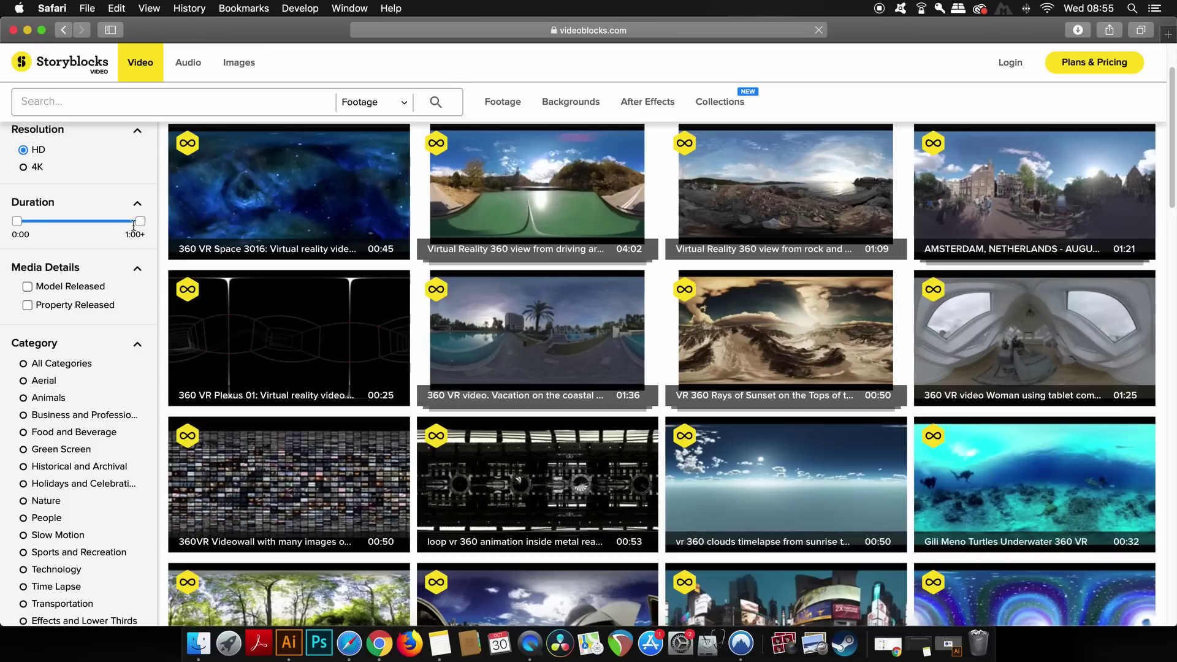
pyautogui.moveTo(134, 225); pyautogui.dragTo(145, 159)
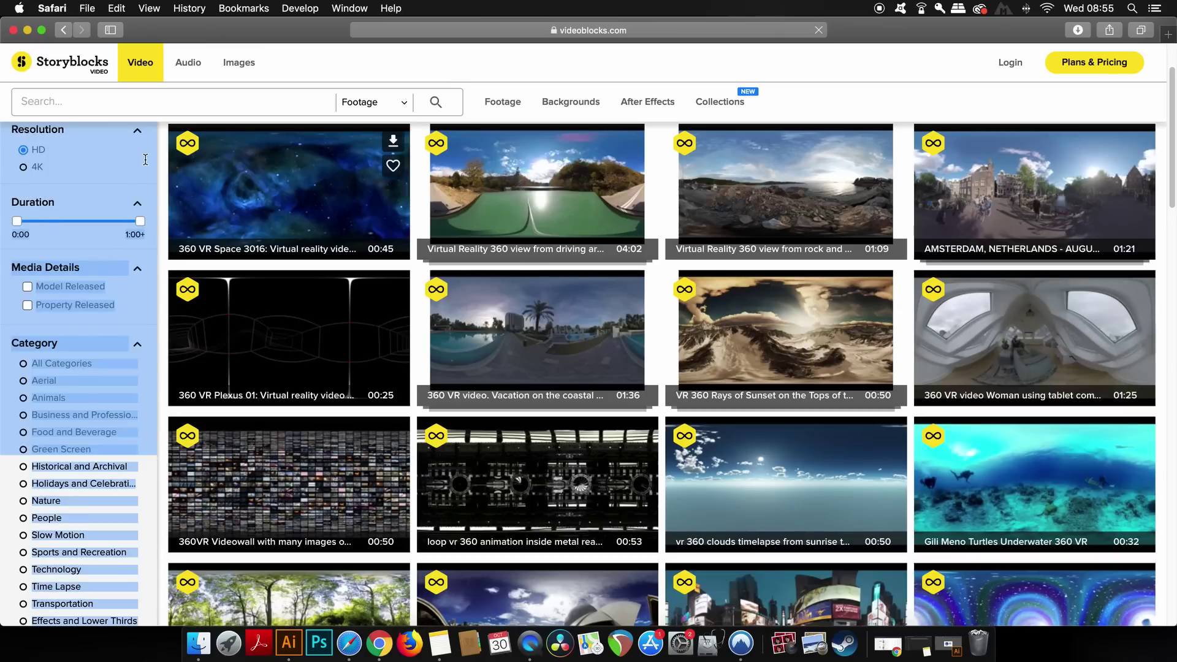
pyautogui.click(150, 162)
pyautogui.scroll(-2, 111, 283)
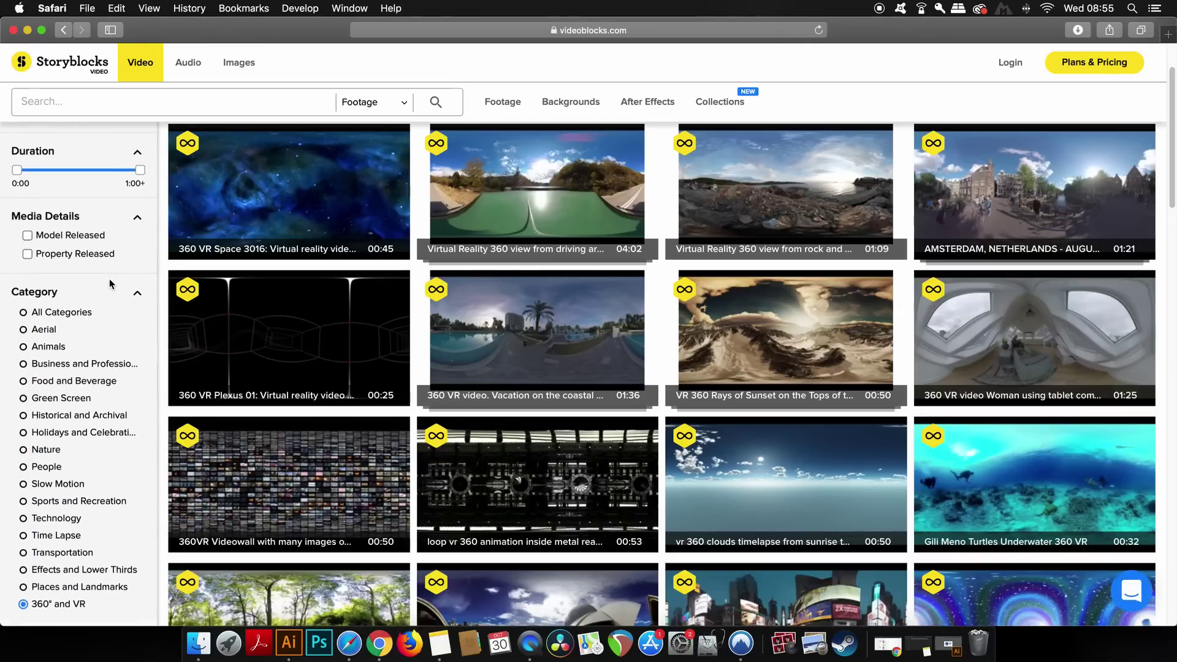
pyautogui.scroll(-4, 580, 377)
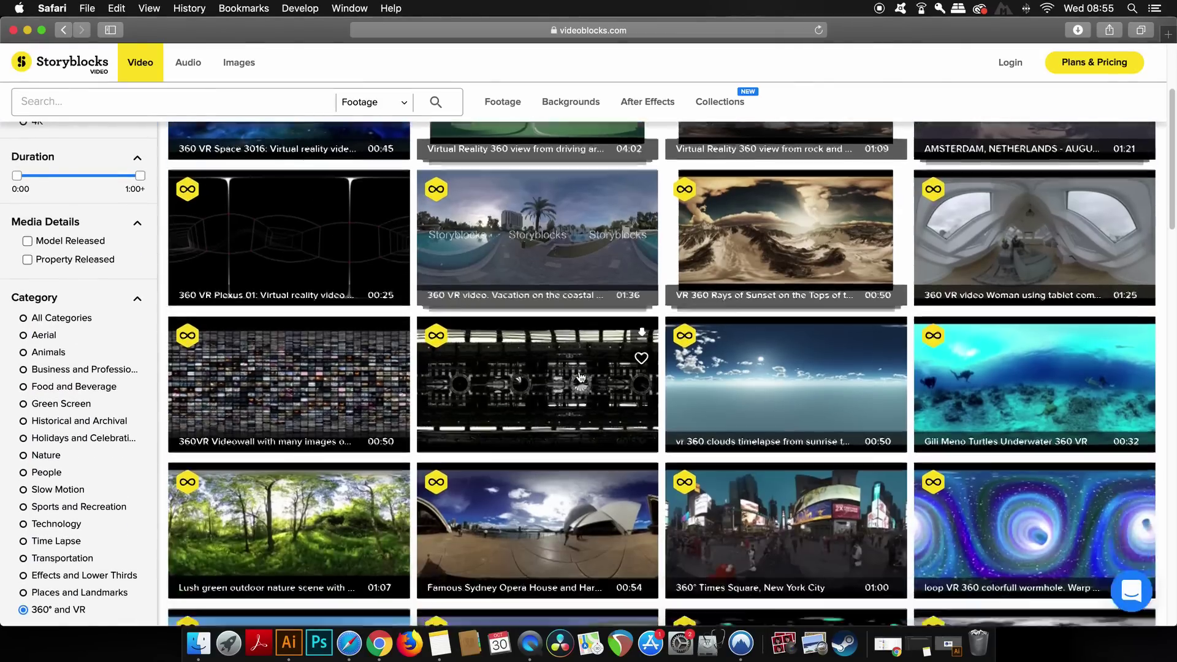
pyautogui.scroll(-10, 580, 377)
pyautogui.scroll(15, 578, 373)
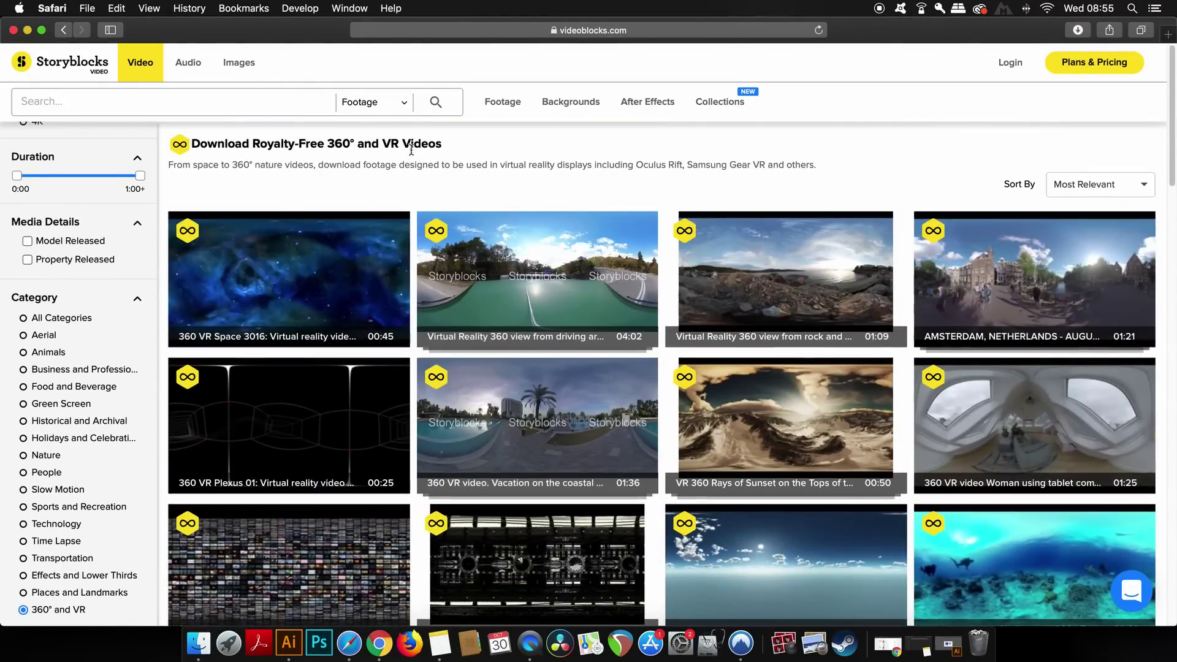
# Confirm the search type stays on Footage and place the cursor in the Search box.
pyautogui.click(407, 103)
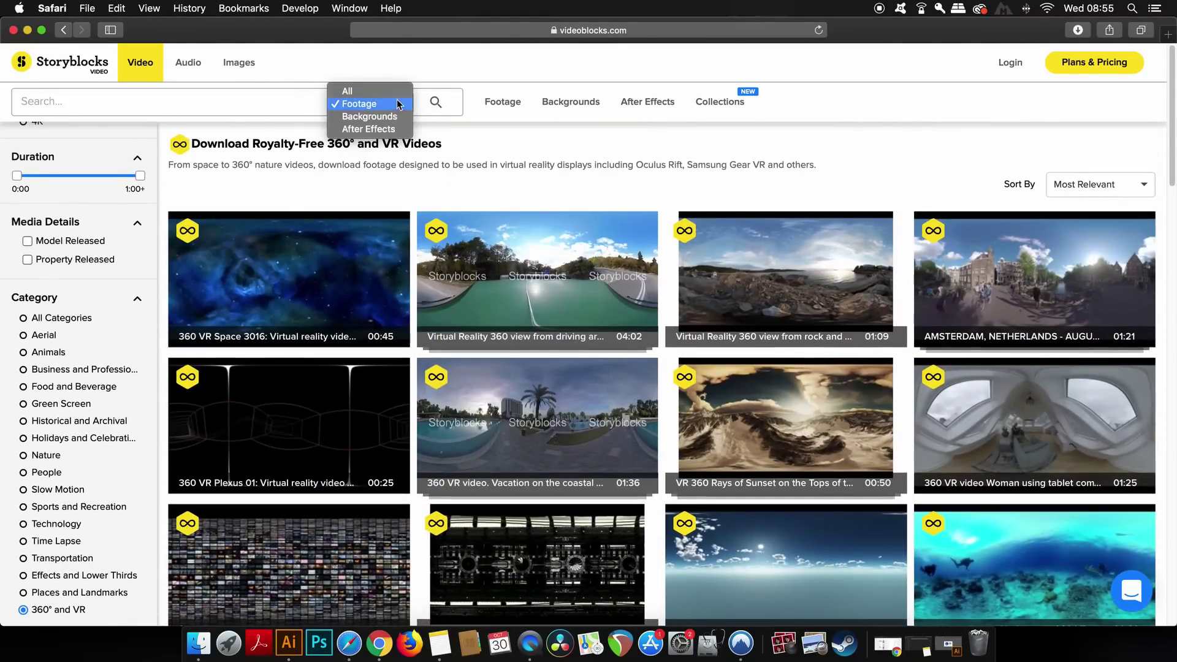
pyautogui.click(498, 146)
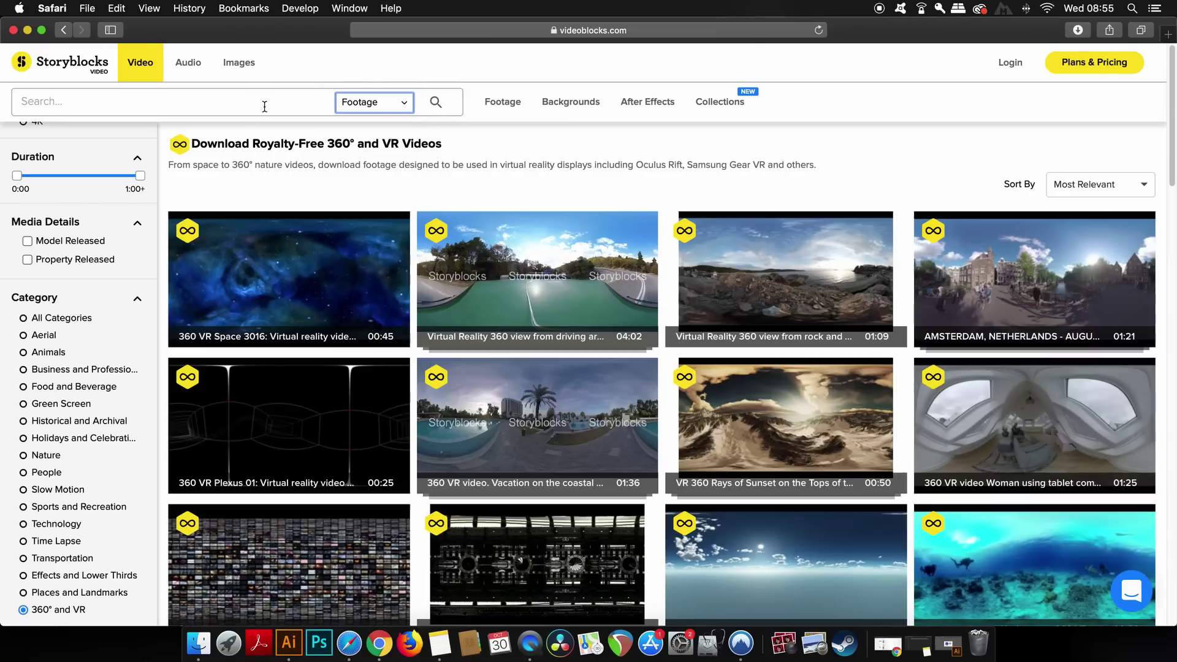
pyautogui.click(264, 109)
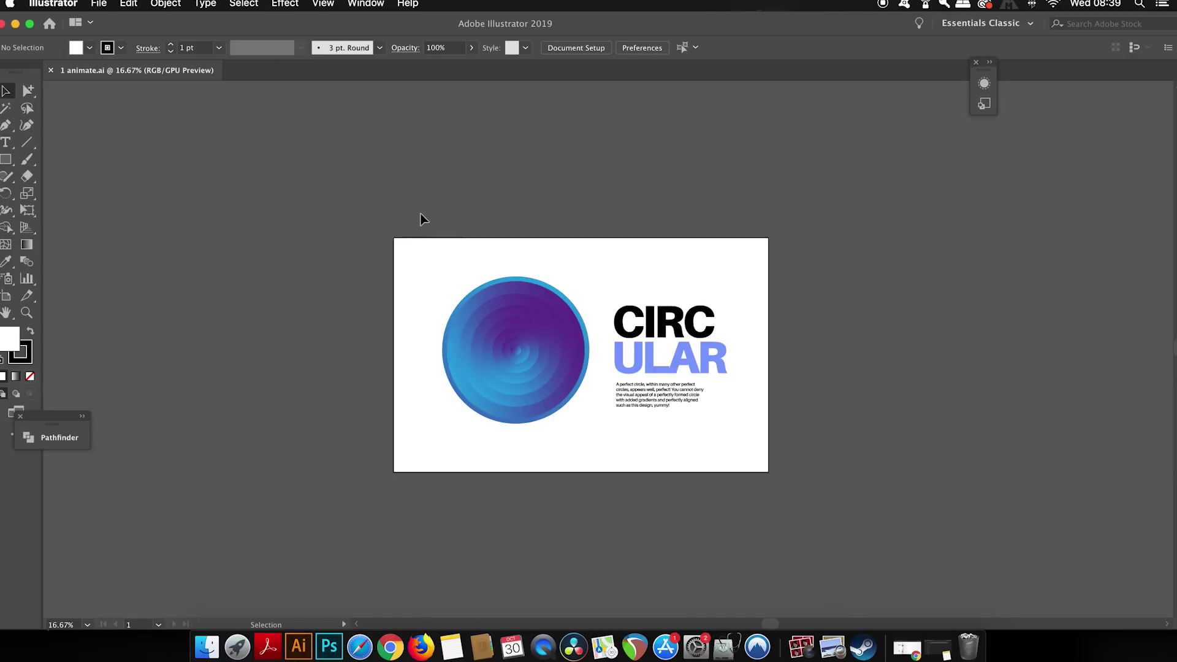
# Select the CIRCULAR paragraph and heading text, then deselect everything on the artboard.
pyautogui.click(641, 397)
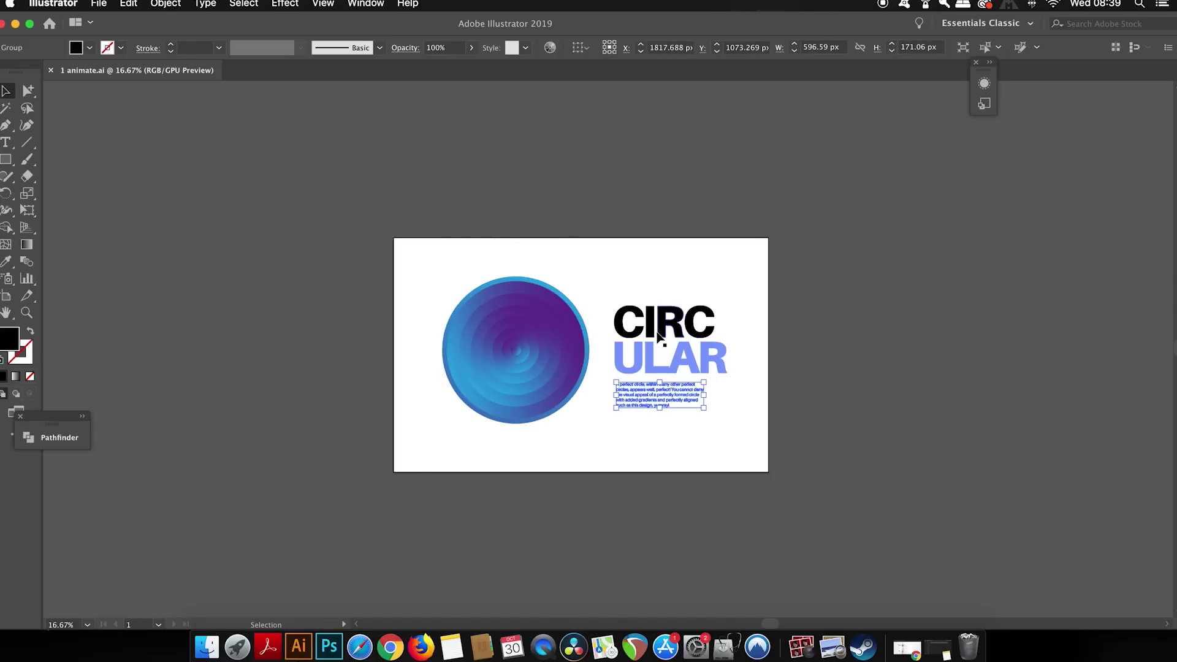
pyautogui.click(660, 339)
pyautogui.click(543, 190)
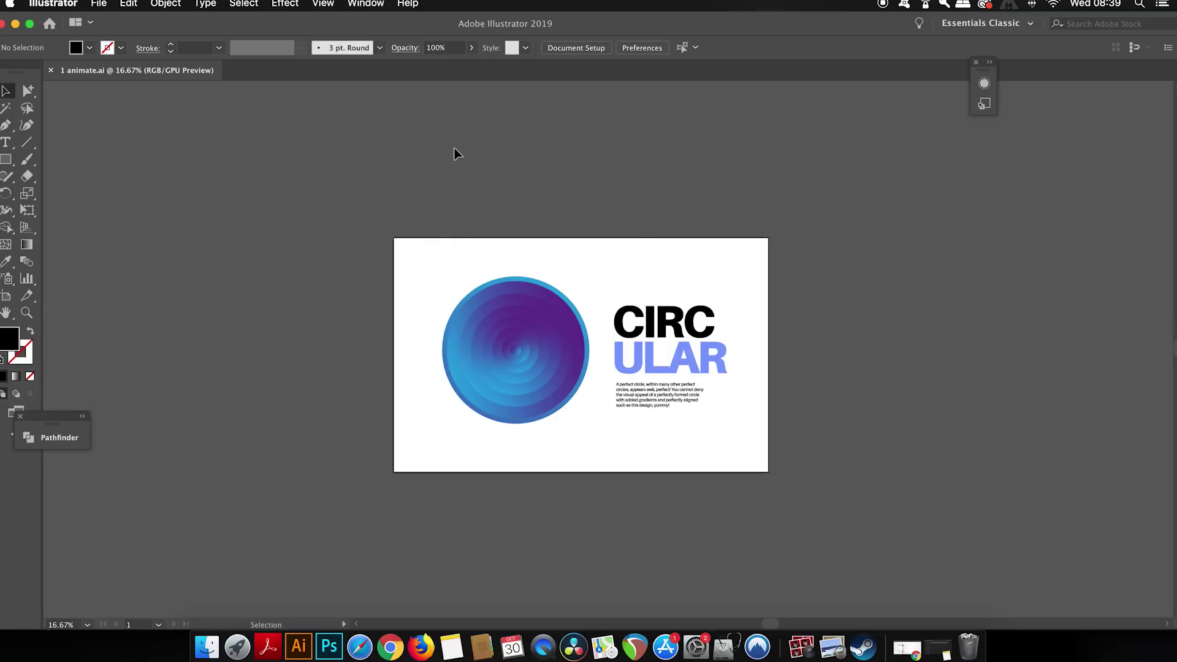
# Export the document with Export As in SVG format as 1 animate.svg, accepting the SVG options.
pyautogui.click(100, 3)
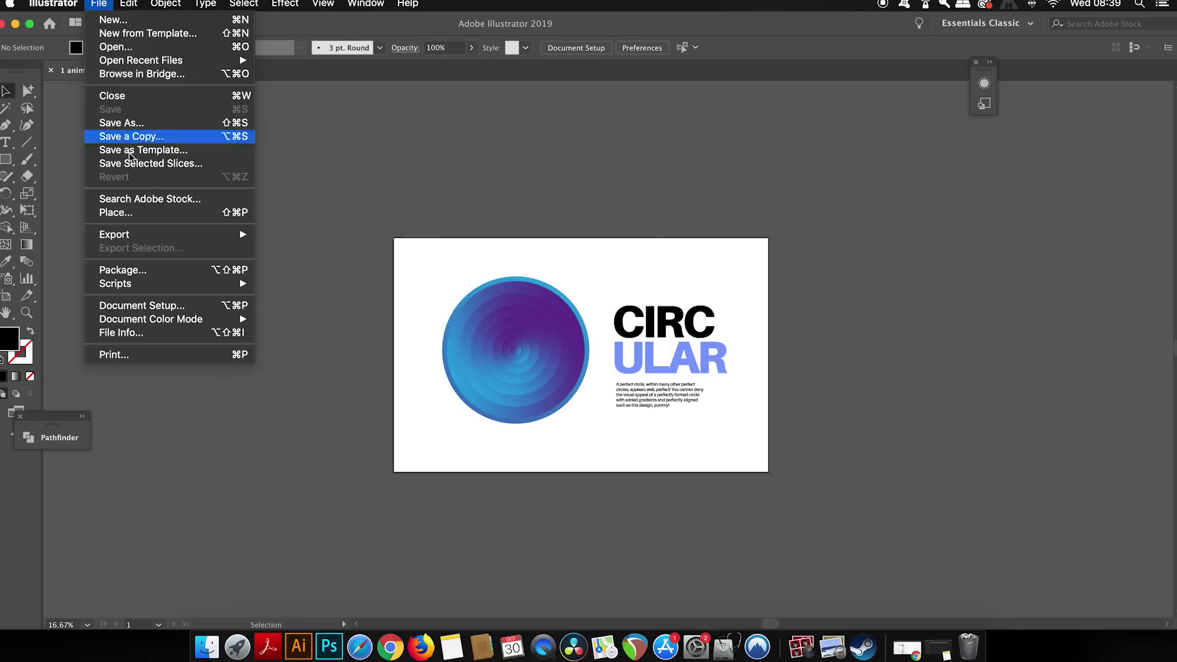
pyautogui.moveTo(177, 236)
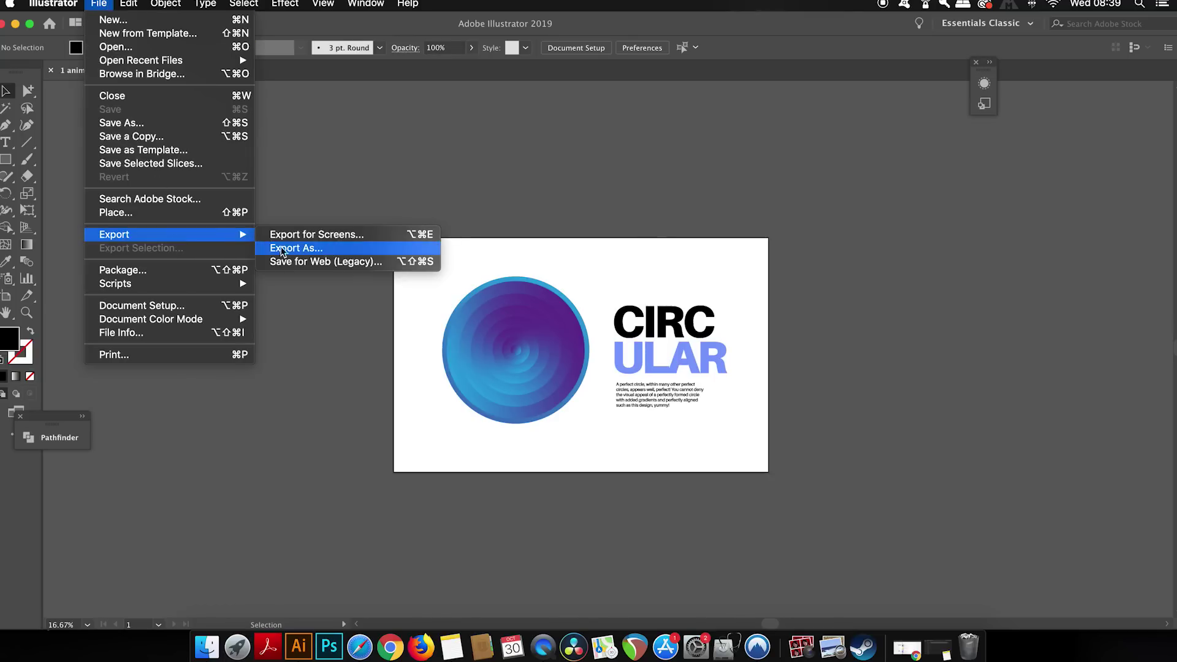
pyautogui.click(330, 248)
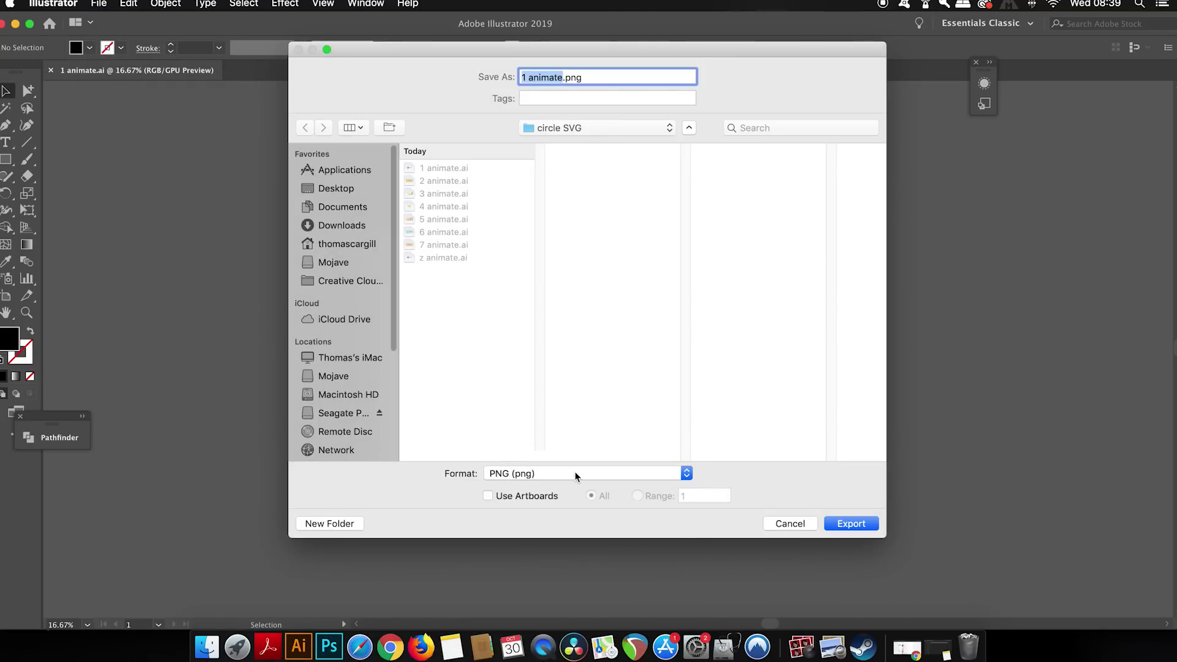
pyautogui.click(575, 476)
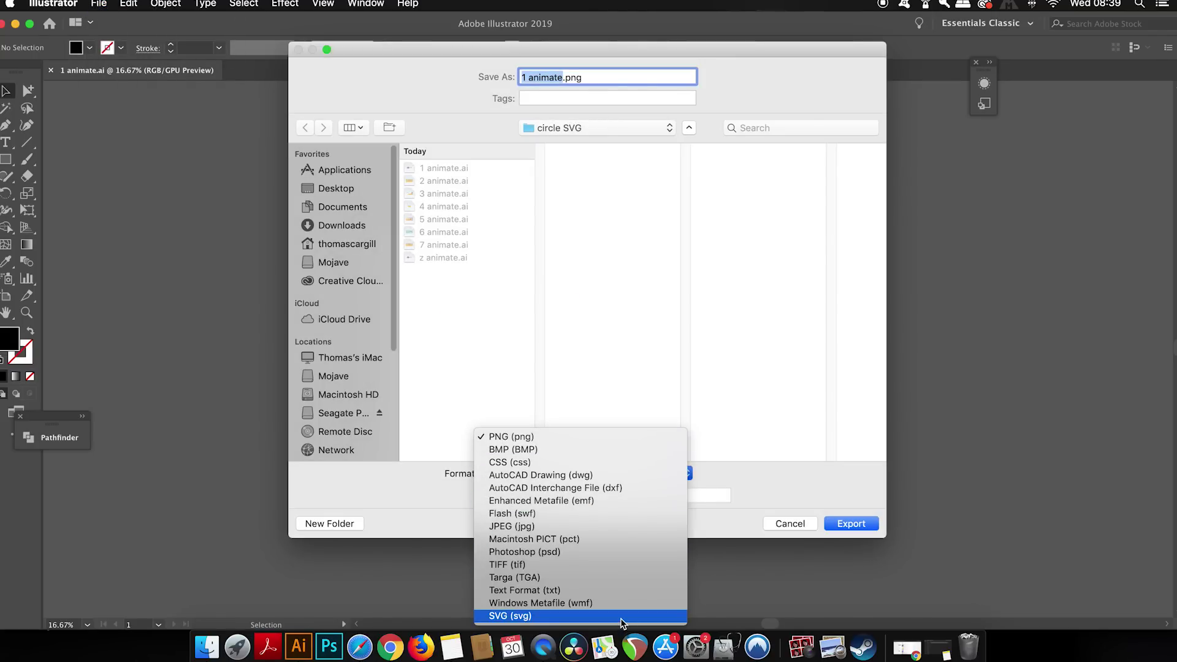
pyautogui.click(621, 618)
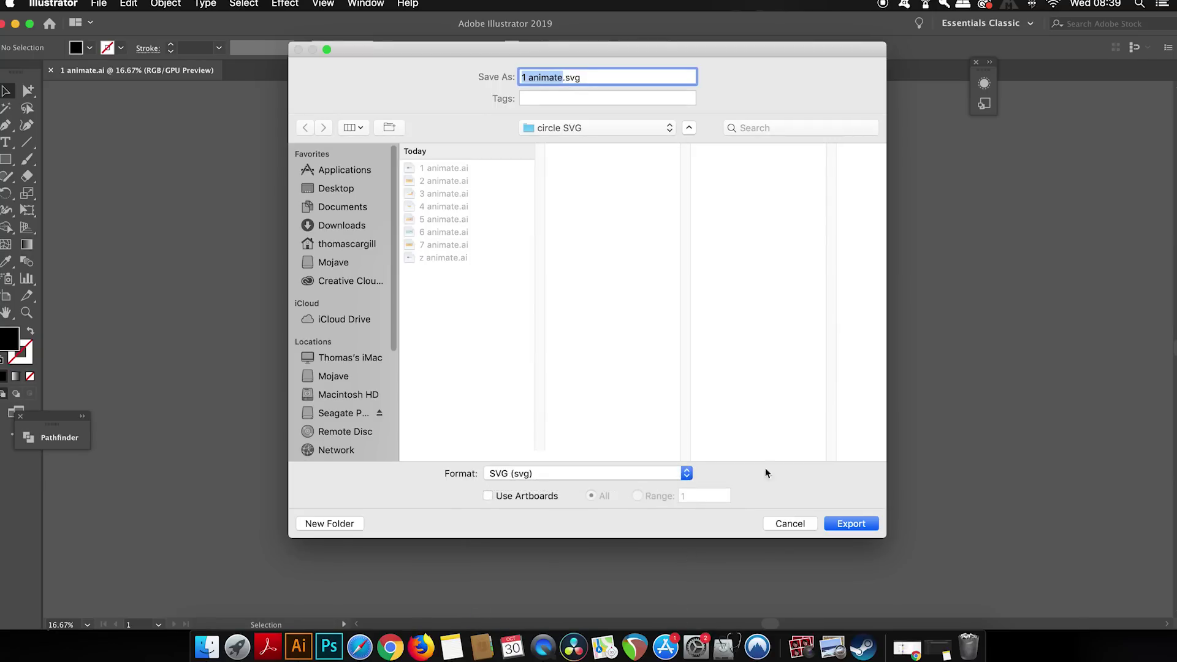
pyautogui.click(849, 523)
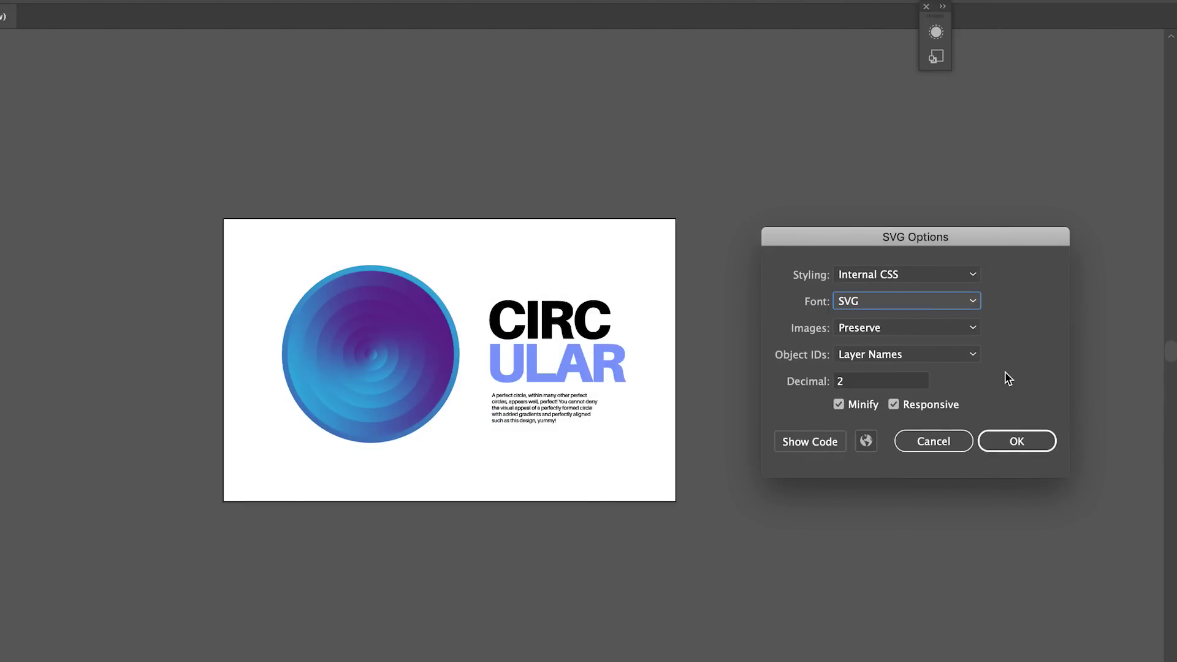
pyautogui.click(1006, 431)
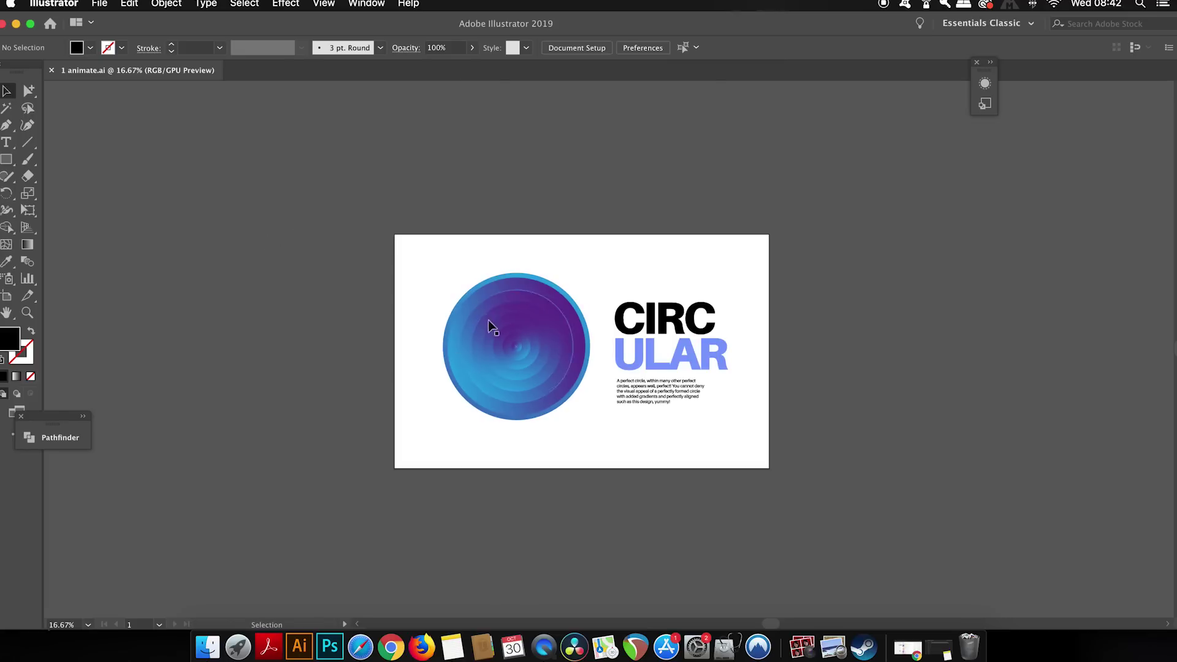
# Select the gradient circle and set it up as an SVG asset in Export for Screens.
pyautogui.click(486, 384)
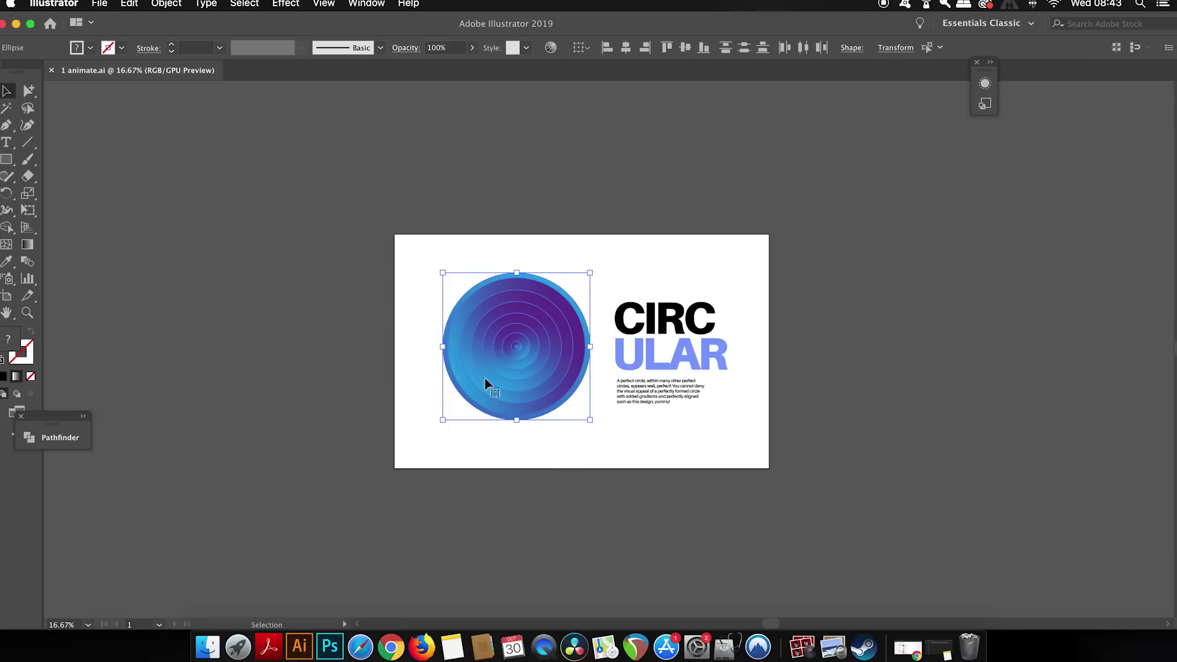
pyautogui.click(108, 4)
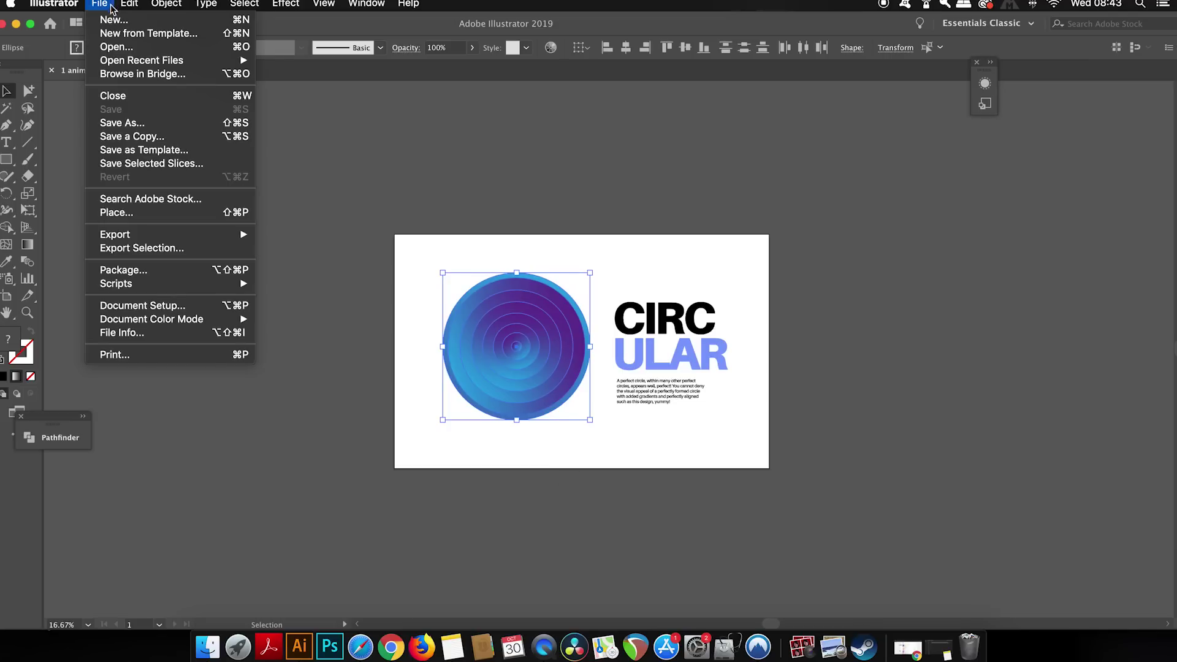
pyautogui.click(203, 254)
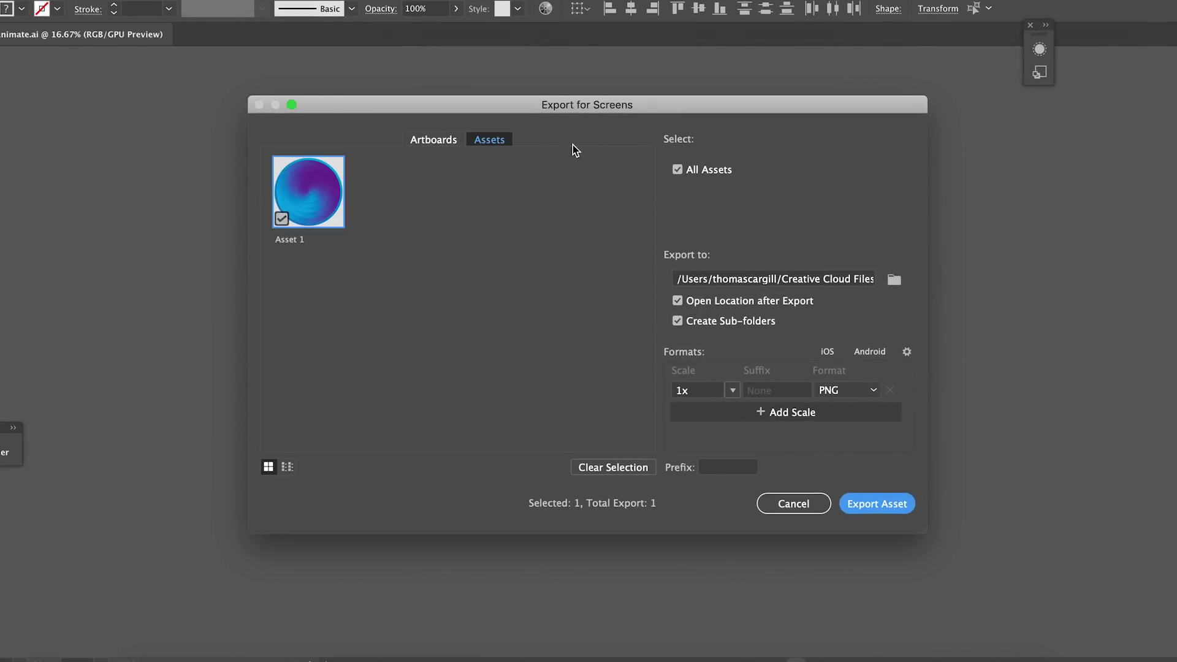
pyautogui.click(861, 390)
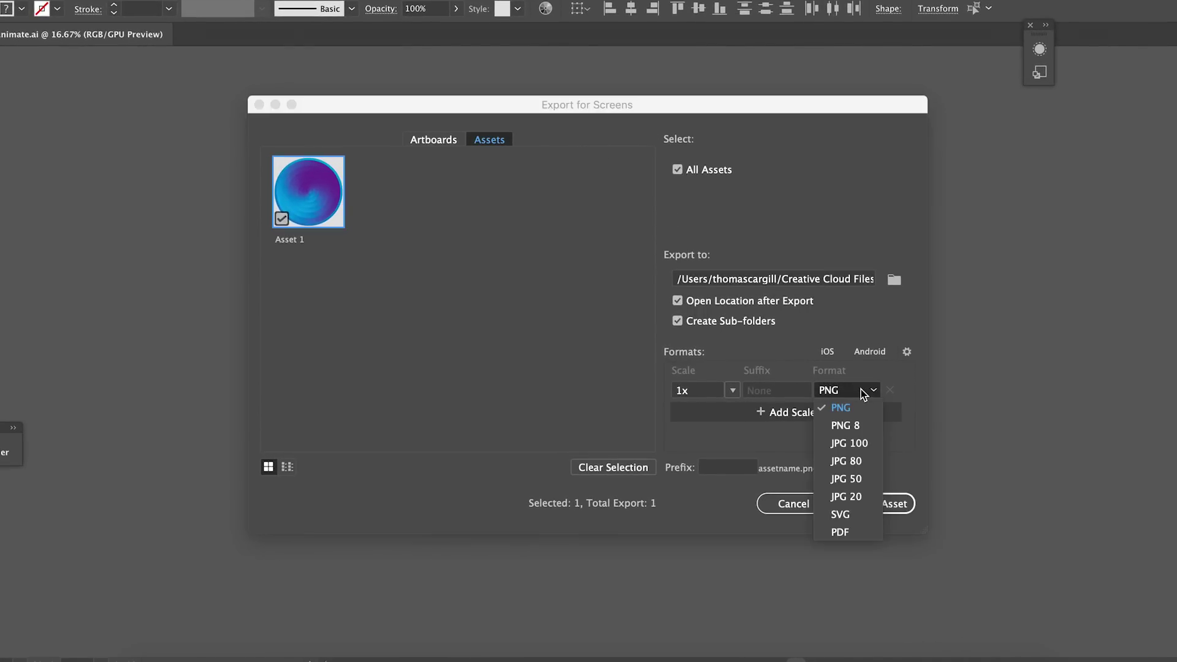
pyautogui.click(866, 516)
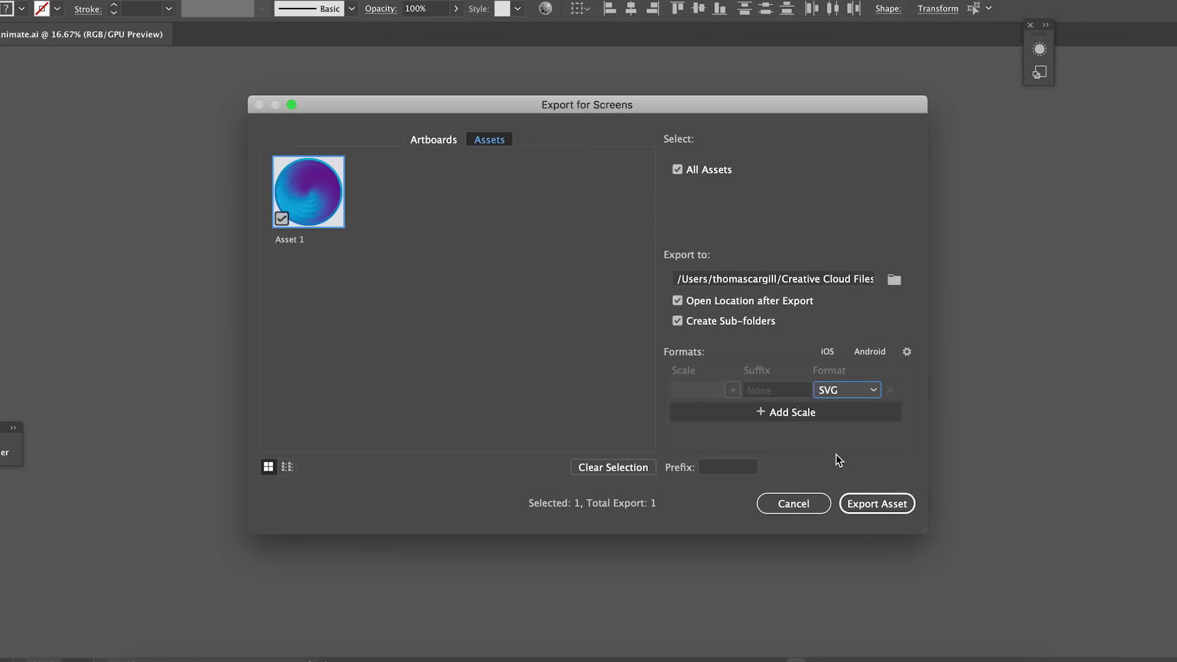
# Set the export destination to the circle SVG folder and export the asset.
pyautogui.click(850, 281)
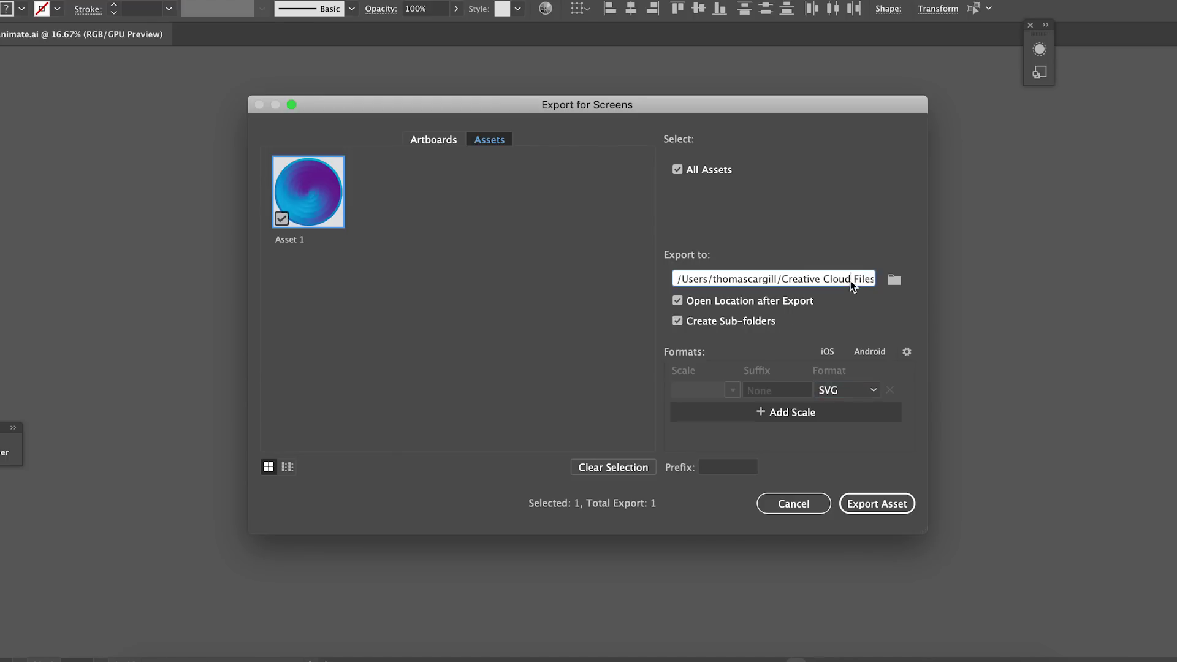
pyautogui.click(893, 281)
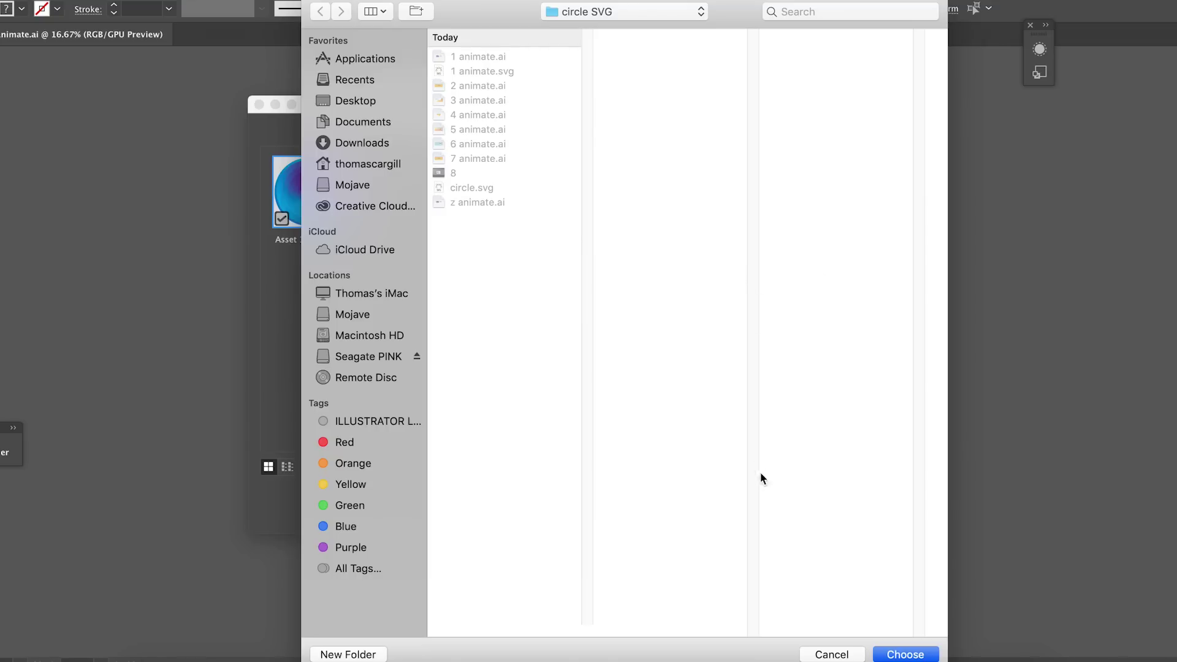
pyautogui.click(905, 654)
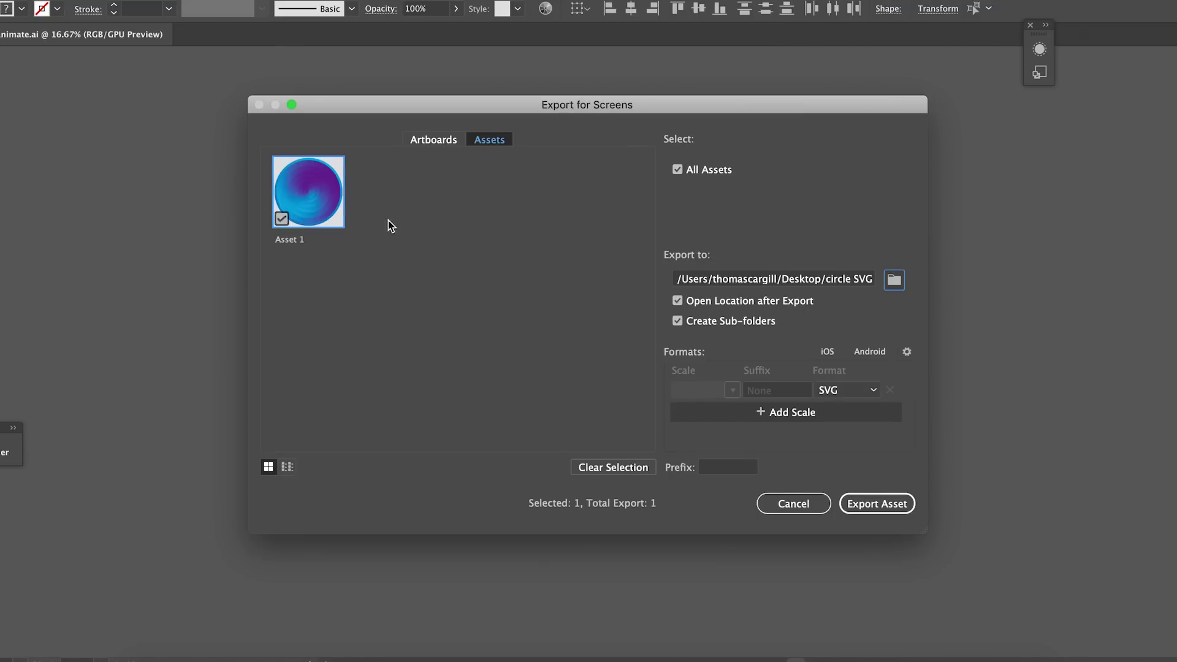
pyautogui.click(897, 513)
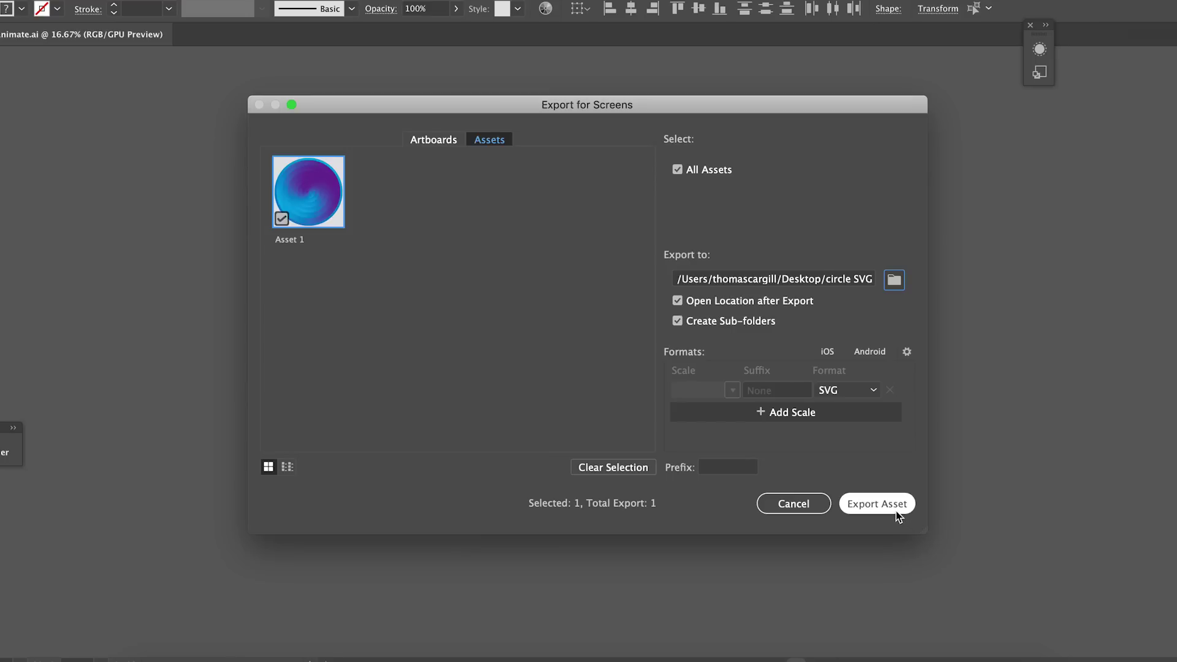
pyautogui.click(896, 510)
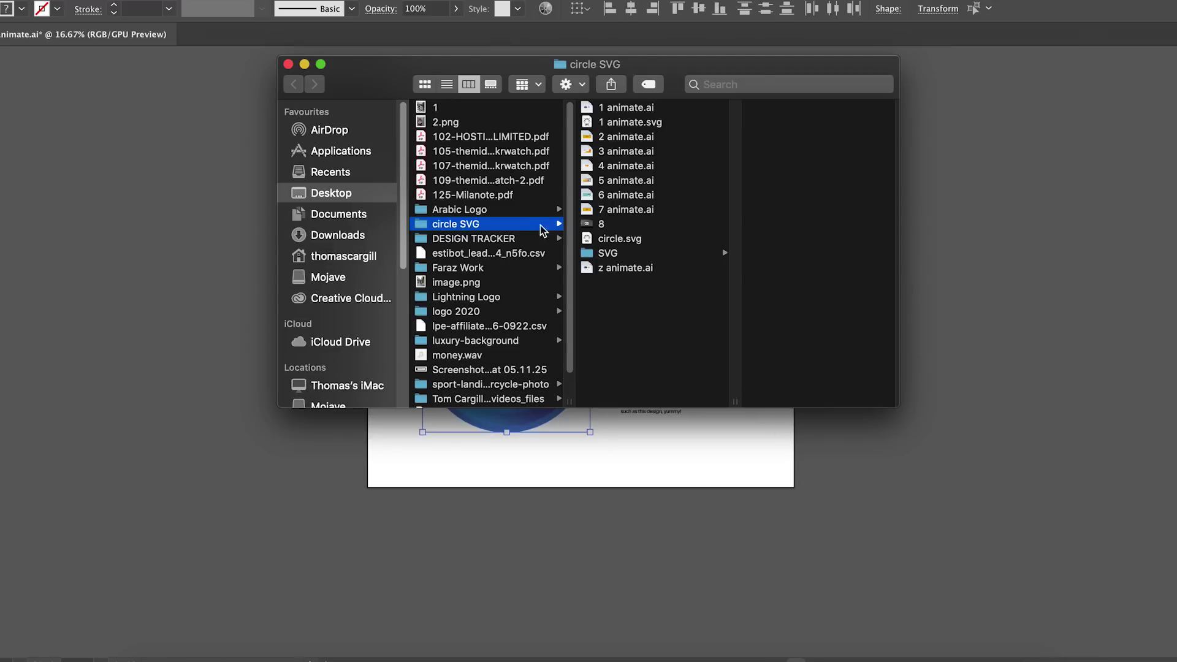
# Preview circle.svg, then open the SVG subfolder and preview Asset 1.svg.
pyautogui.click(643, 240)
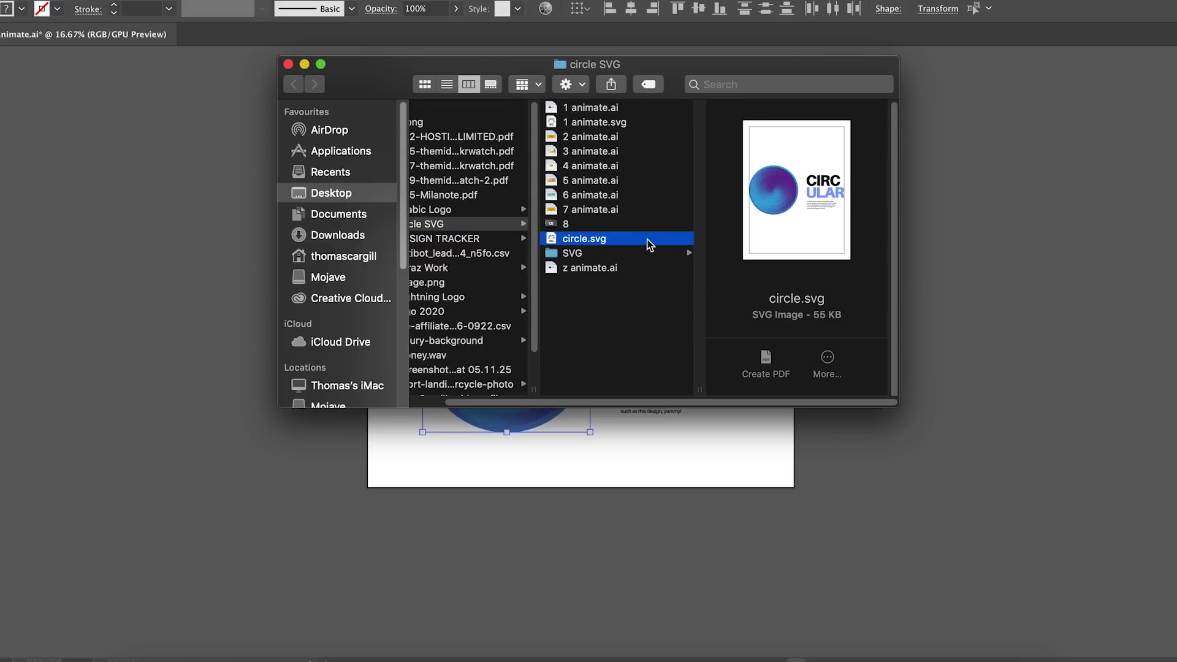
pyautogui.click(616, 254)
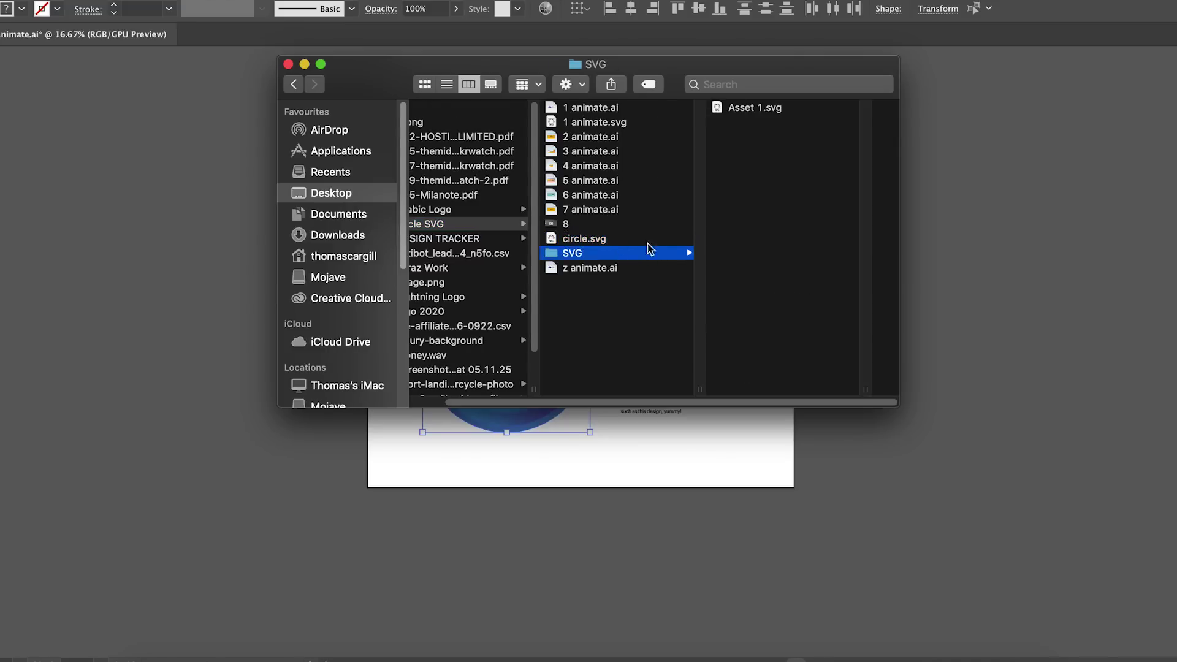
pyautogui.click(751, 109)
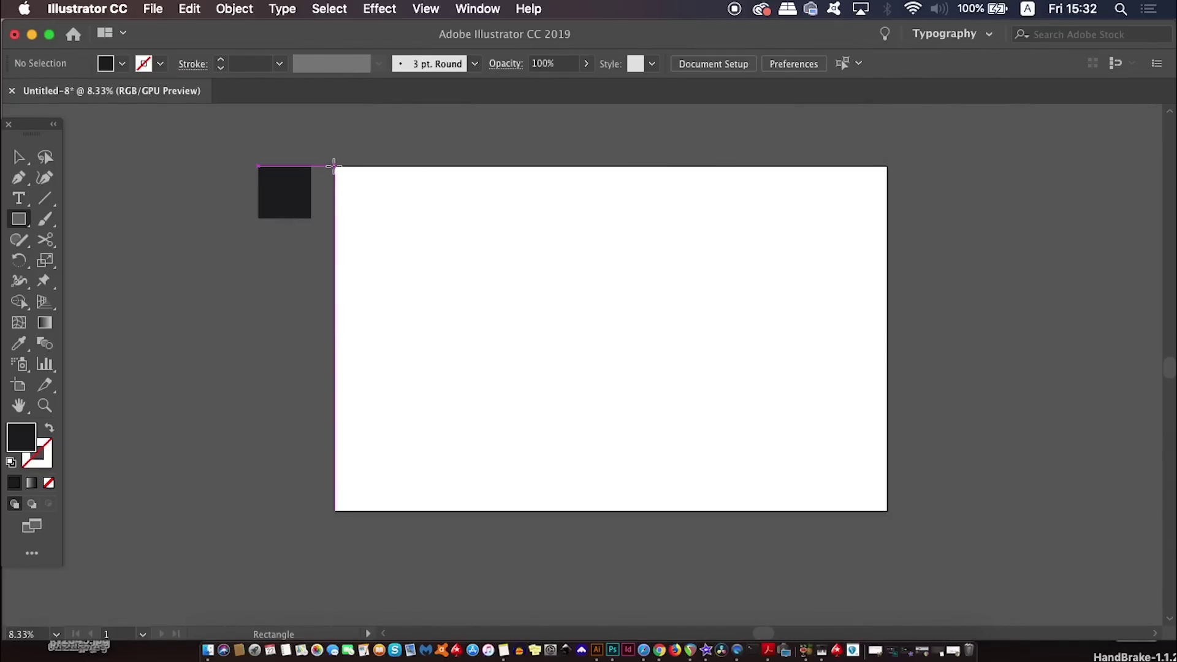
# Draw a rectangle covering the whole artboard and lock it with Cmd+2.
pyautogui.moveTo(334, 165); pyautogui.dragTo(889, 510)
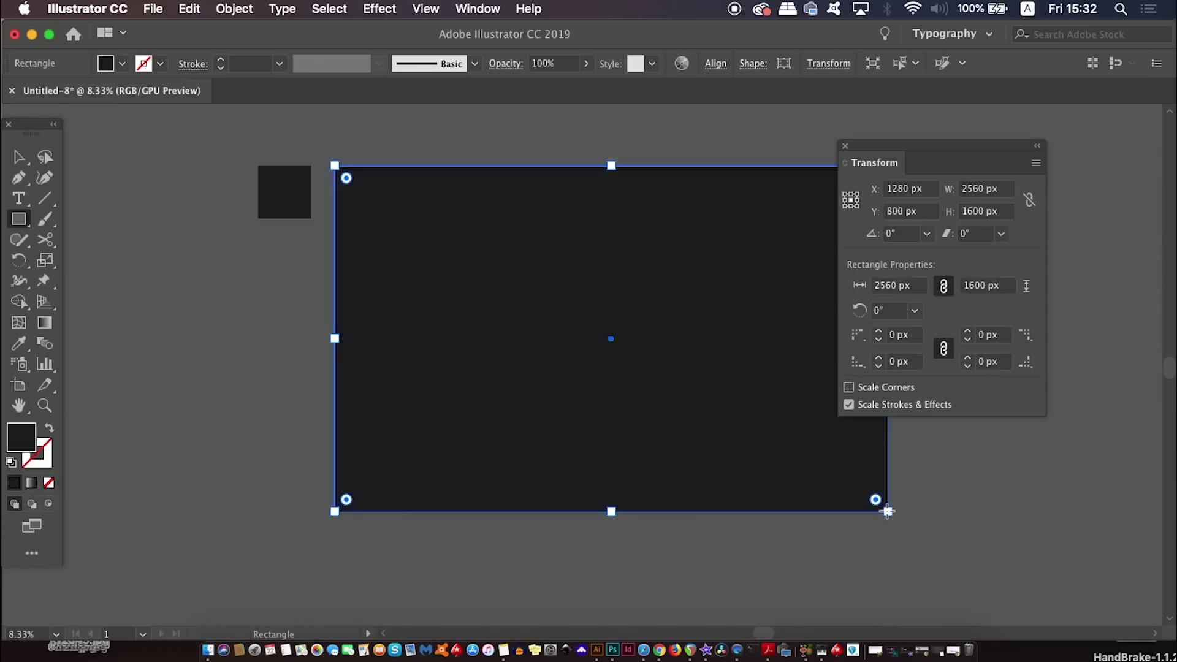
pyautogui.click(845, 145)
pyautogui.press('v')
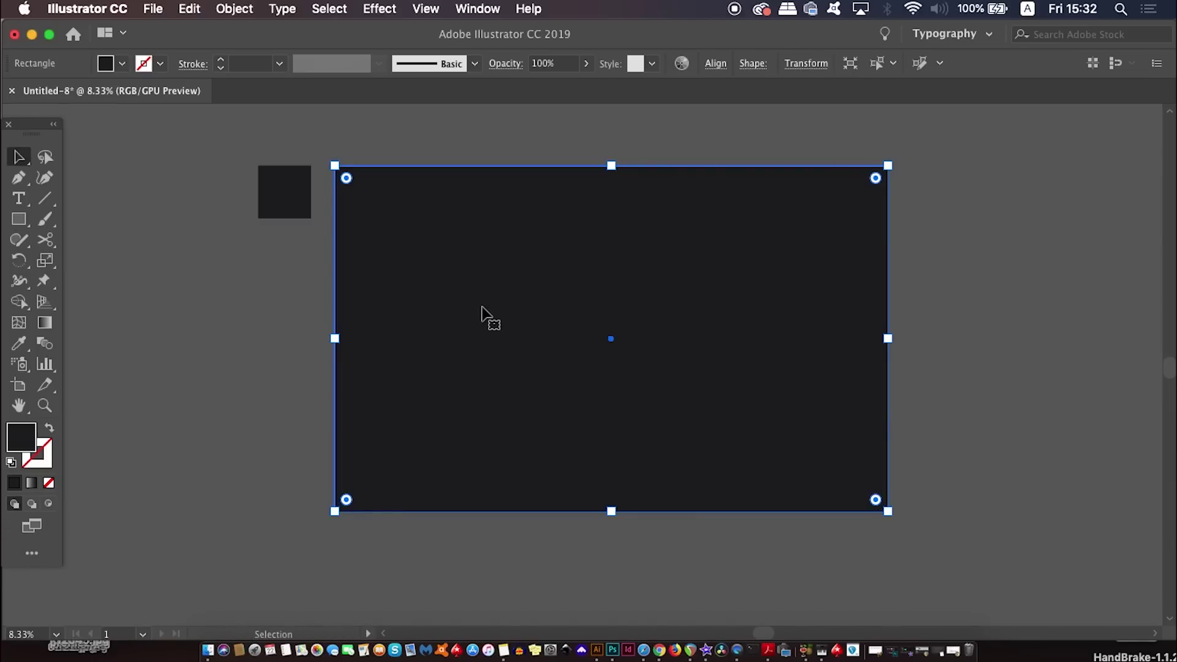
pyautogui.press('super+2')
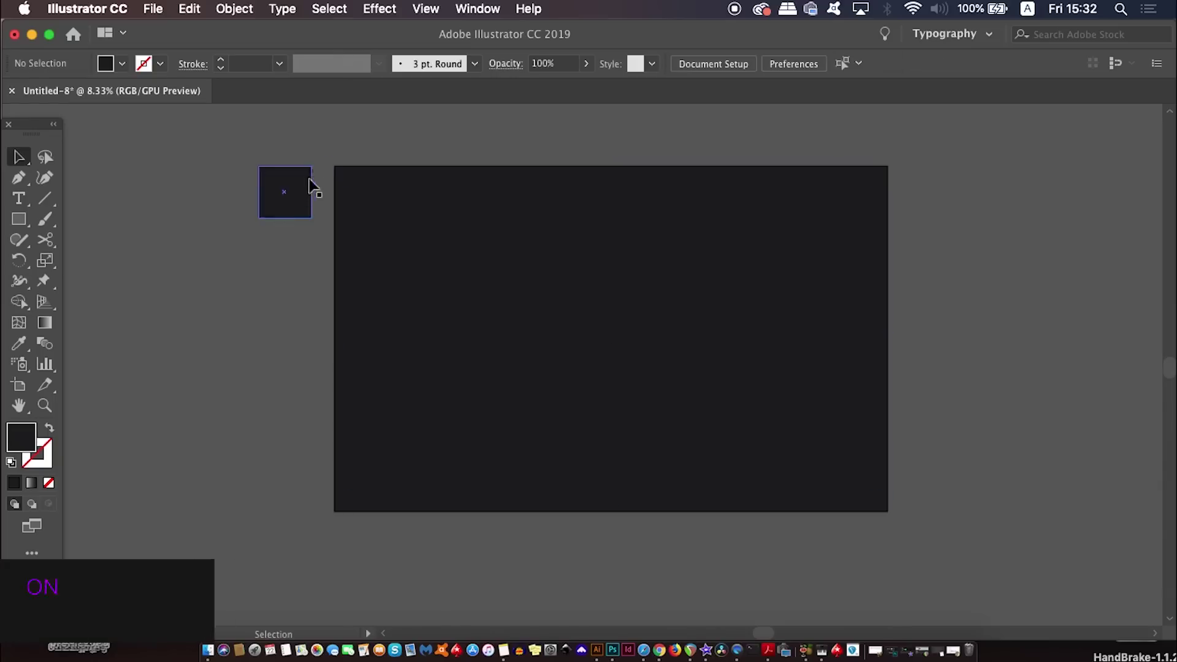
pyautogui.press('super+equal')
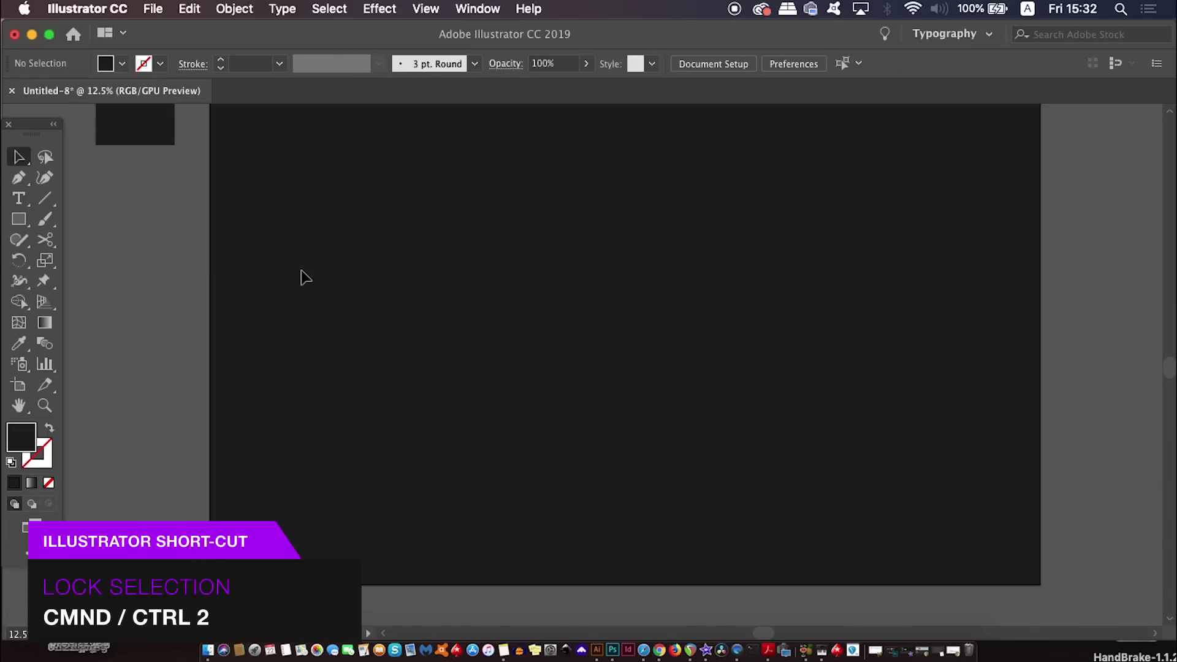
pyautogui.moveTo(302, 274); pyautogui.dragTo(366, 316)
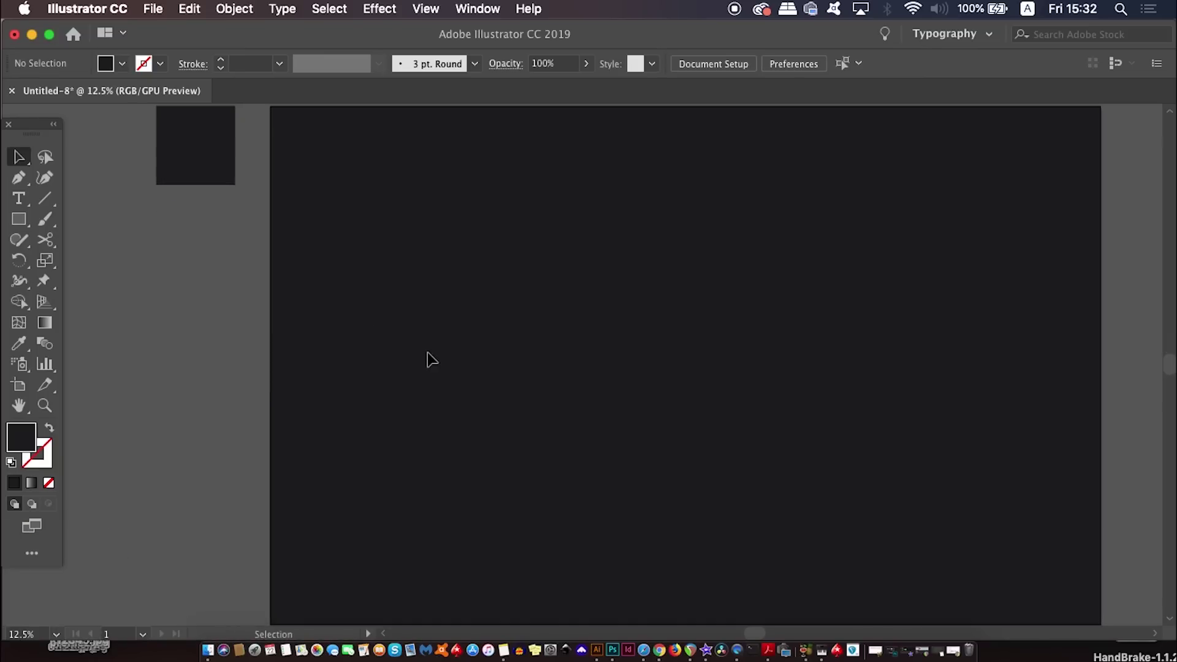
# Draw a large perfect circle in the upper artboard and give it a default gradient fill.
pyautogui.press('l')
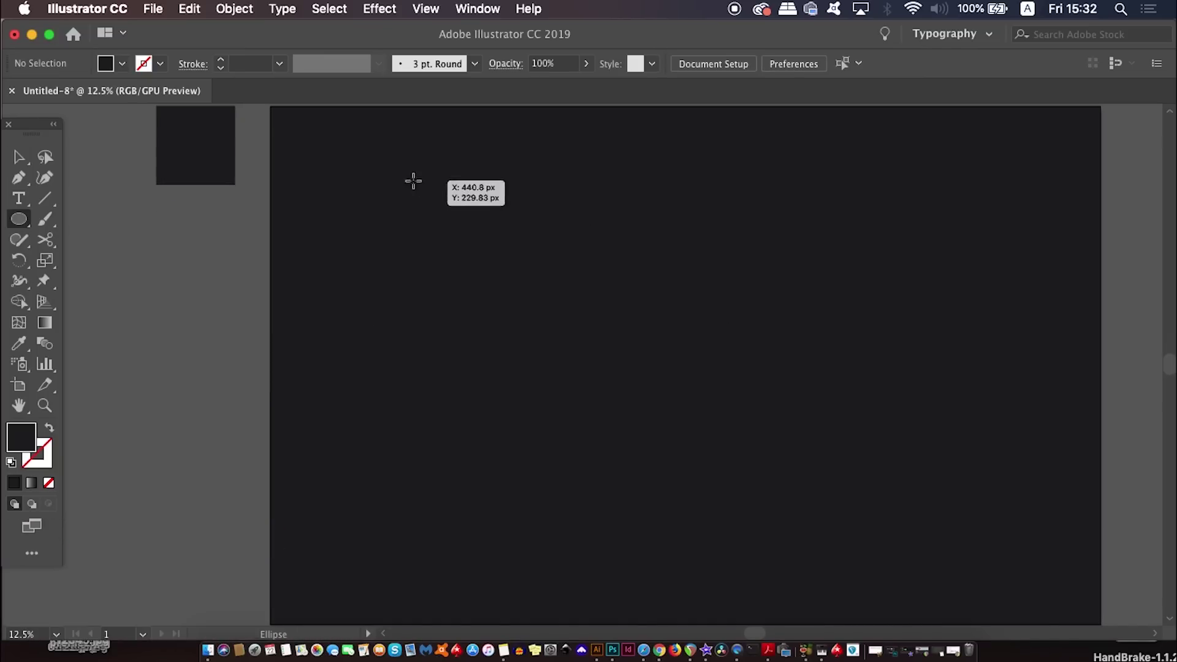
pyautogui.moveTo(413, 180); pyautogui.dragTo(774, 433)
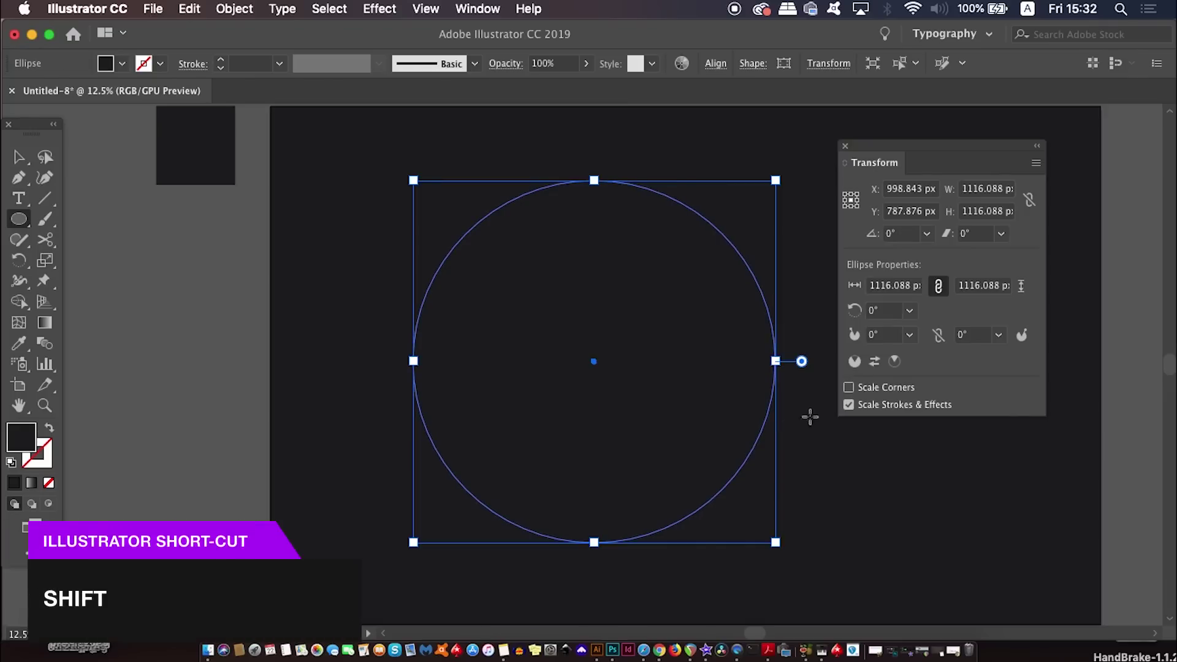
pyautogui.press('v')
pyautogui.click(844, 148)
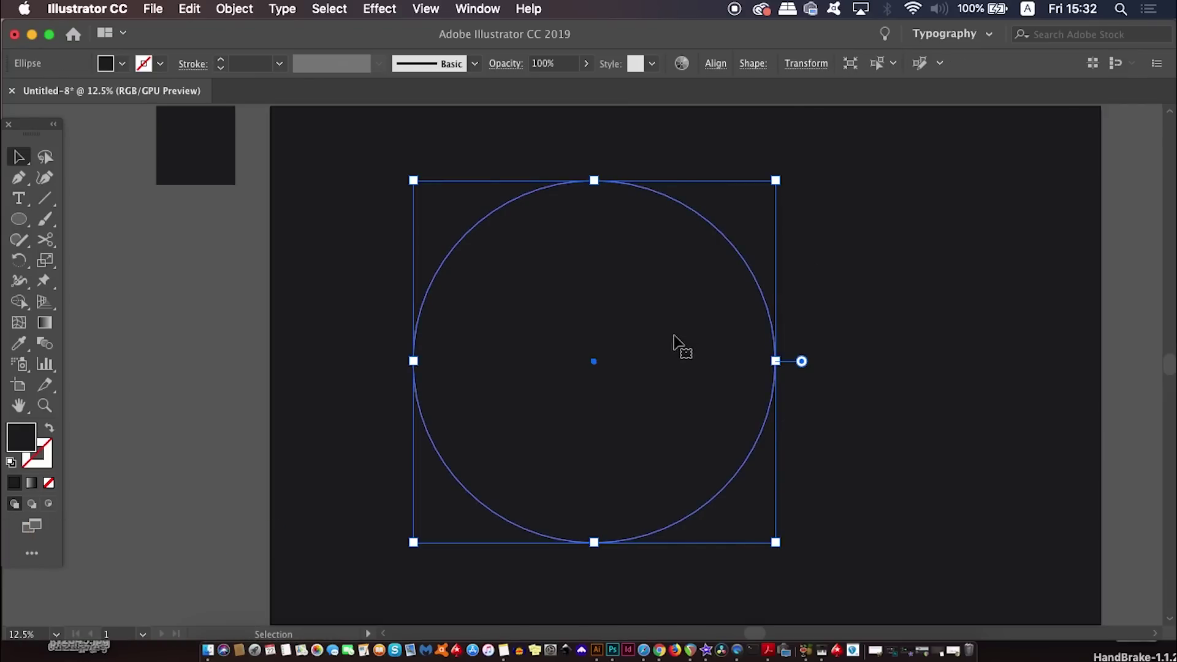
pyautogui.click(31, 483)
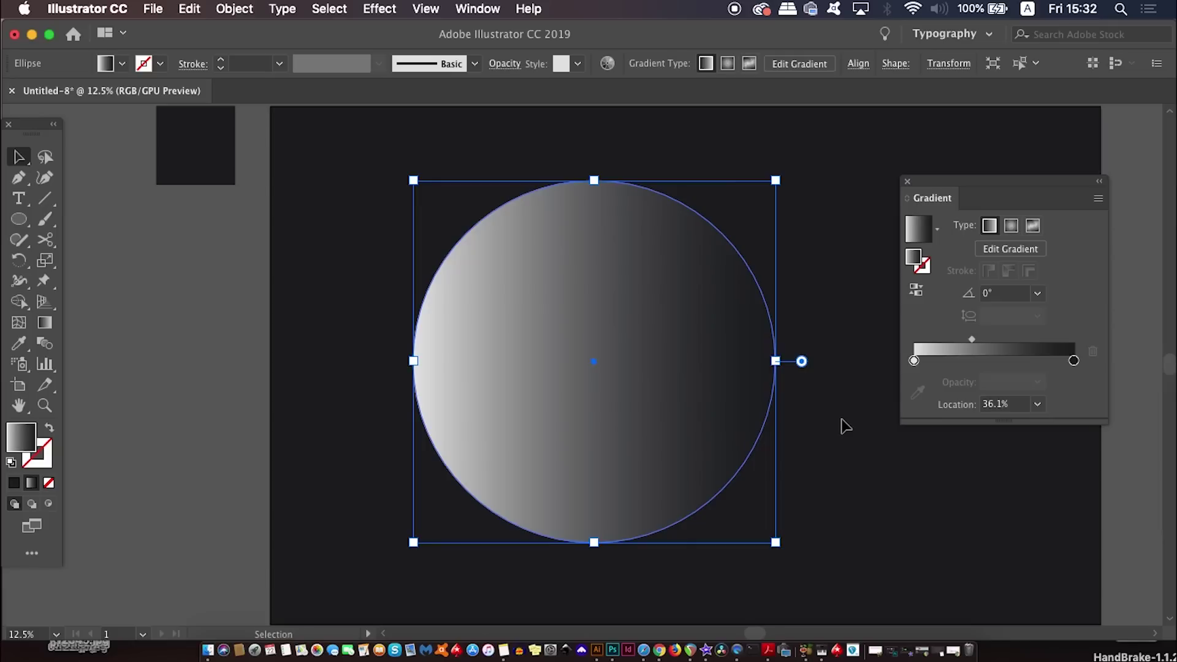
# Set the right gradient stop to the dark hex colour 1E1F21.
pyautogui.click(1074, 361)
pyautogui.doubleClick(1074, 361)
pyautogui.click(851, 424)
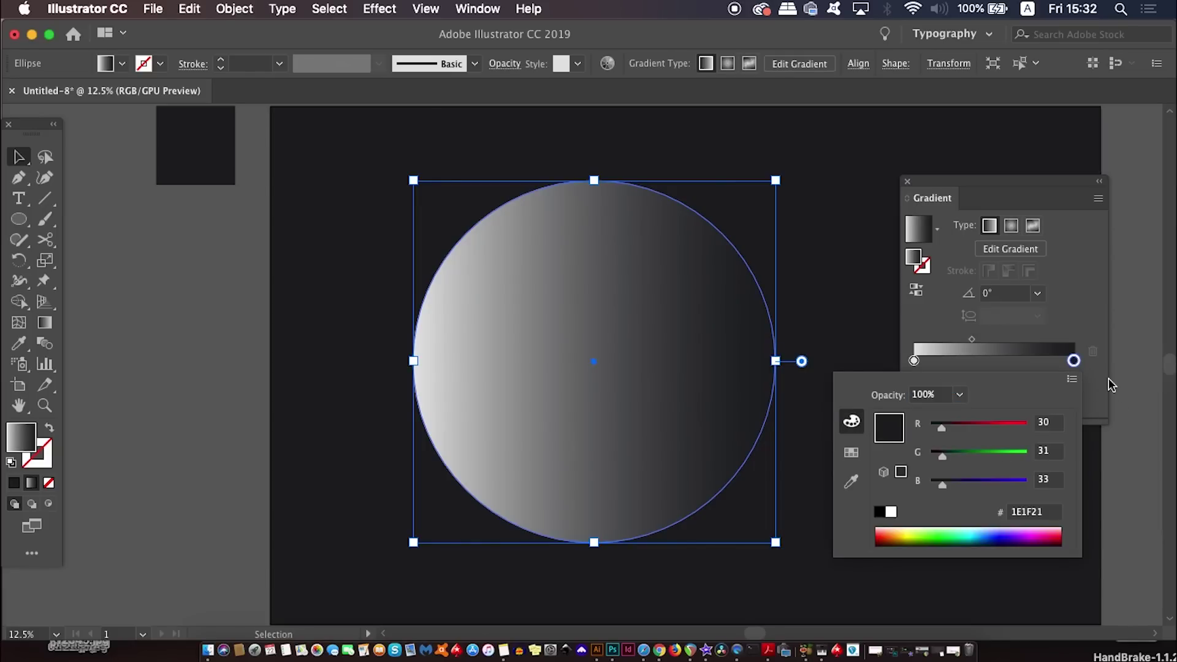
pyautogui.click(1071, 380)
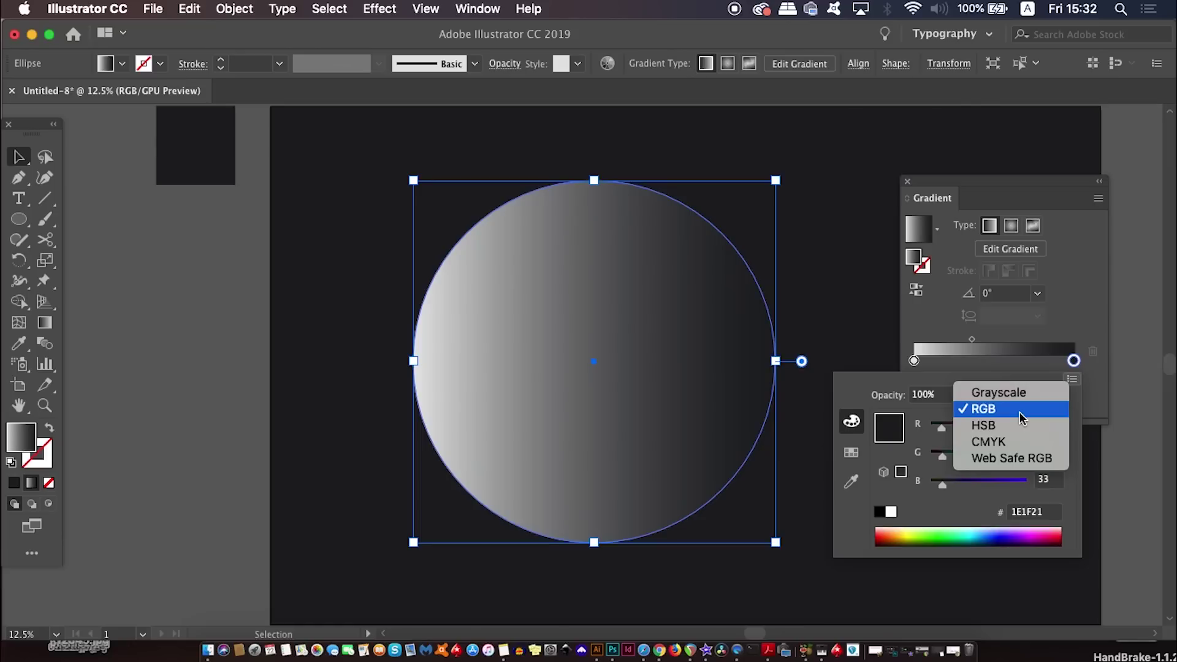
pyautogui.click(875, 385)
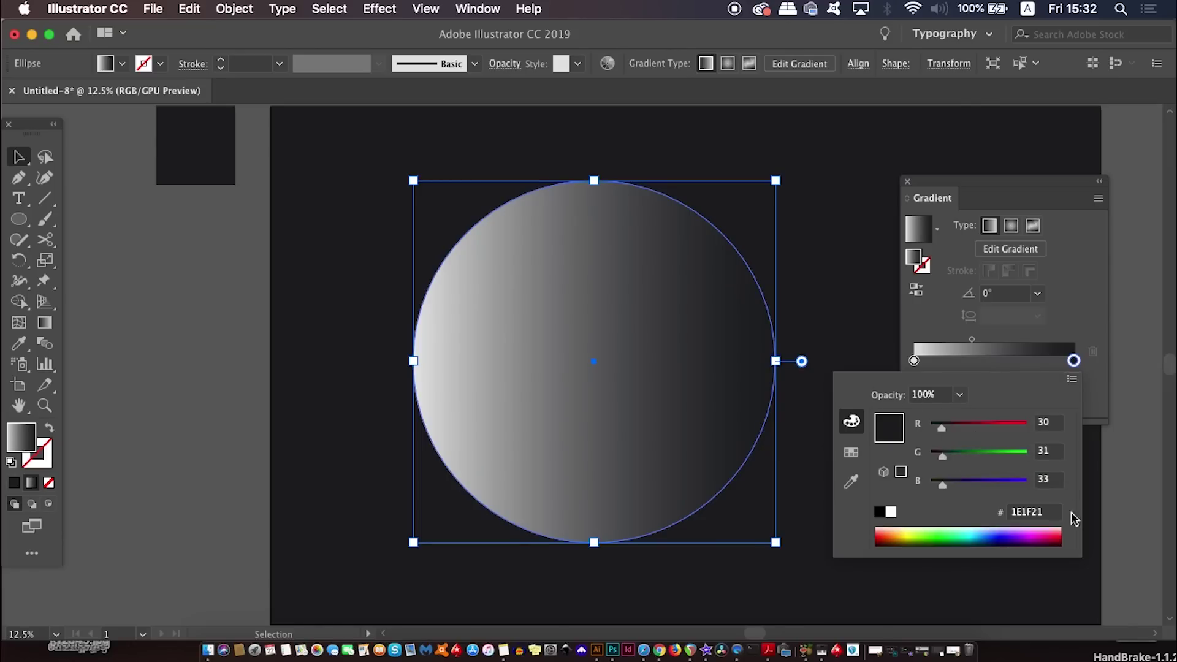
pyautogui.doubleClick(1045, 512)
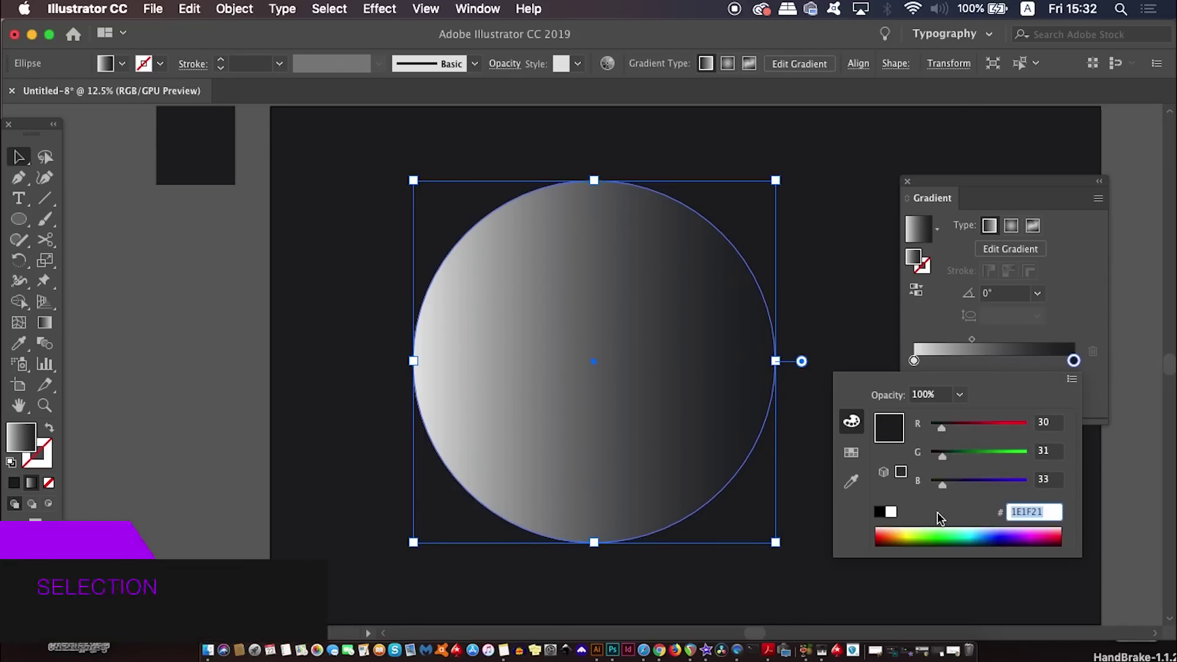
pyautogui.write('1E1F21')
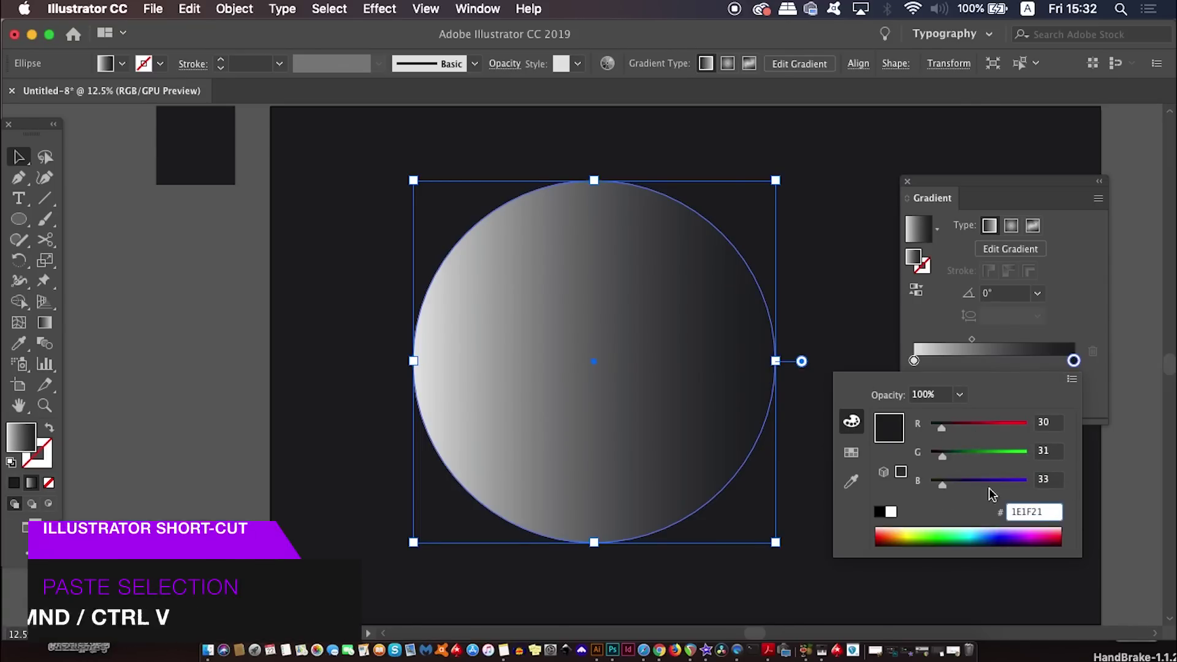
pyautogui.press('Return')
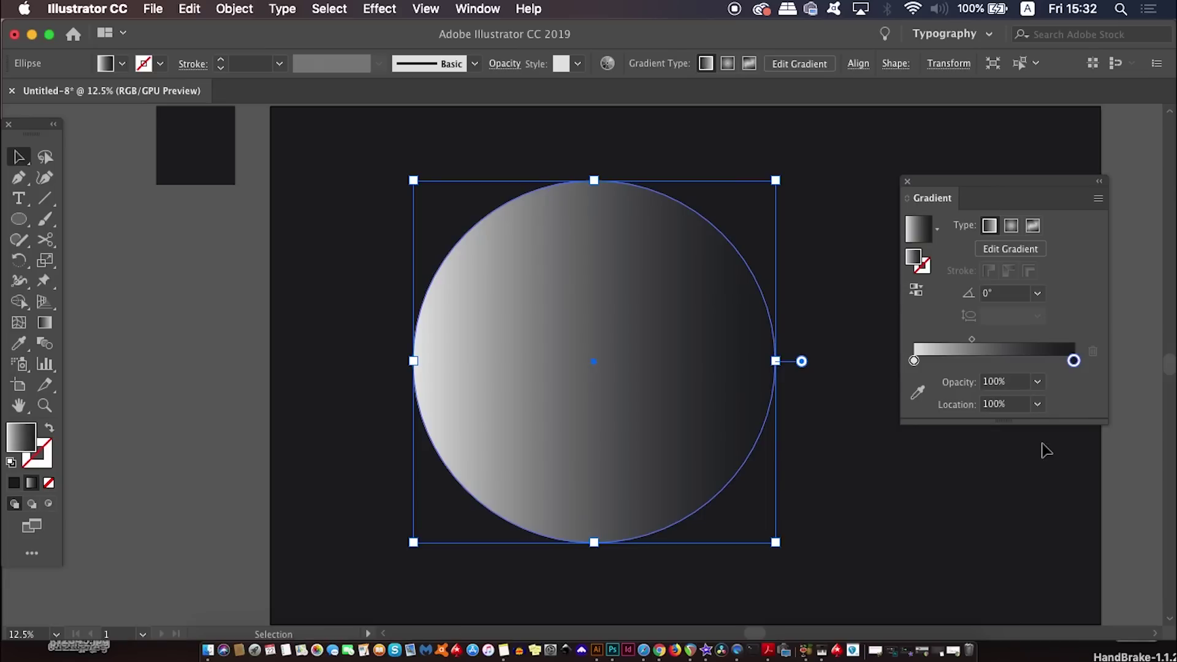
# Set the left gradient stop to white and shift the midpoint to 40.64%.
pyautogui.click(913, 362)
pyautogui.doubleClick(914, 362)
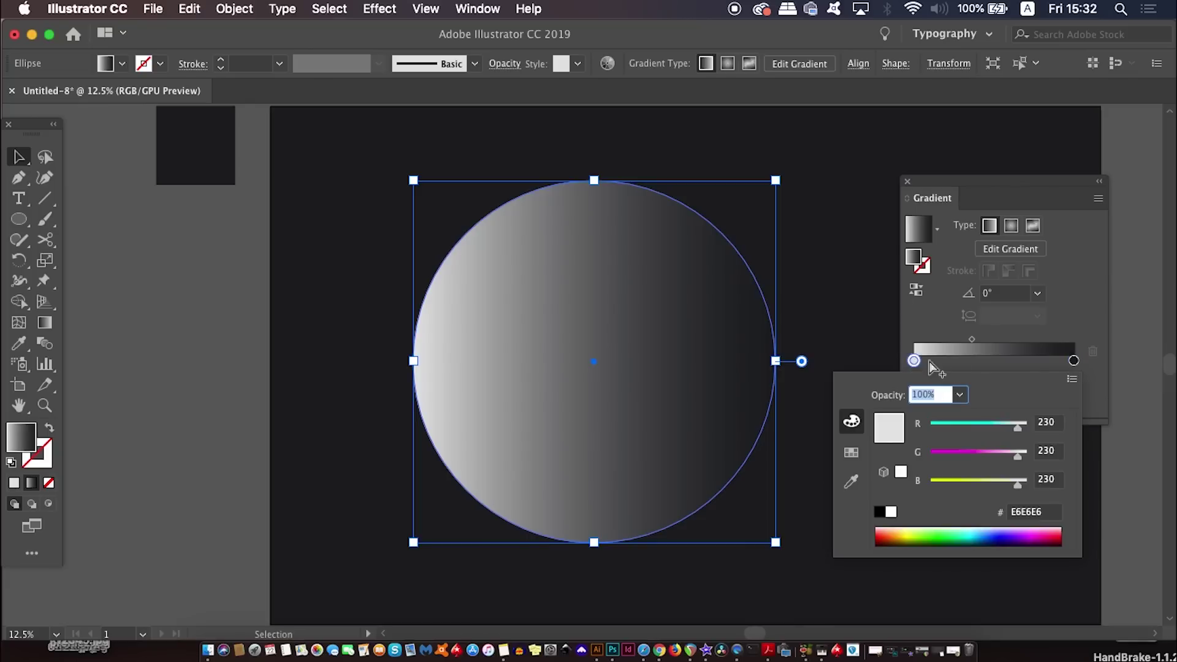
pyautogui.click(851, 452)
pyautogui.click(973, 453)
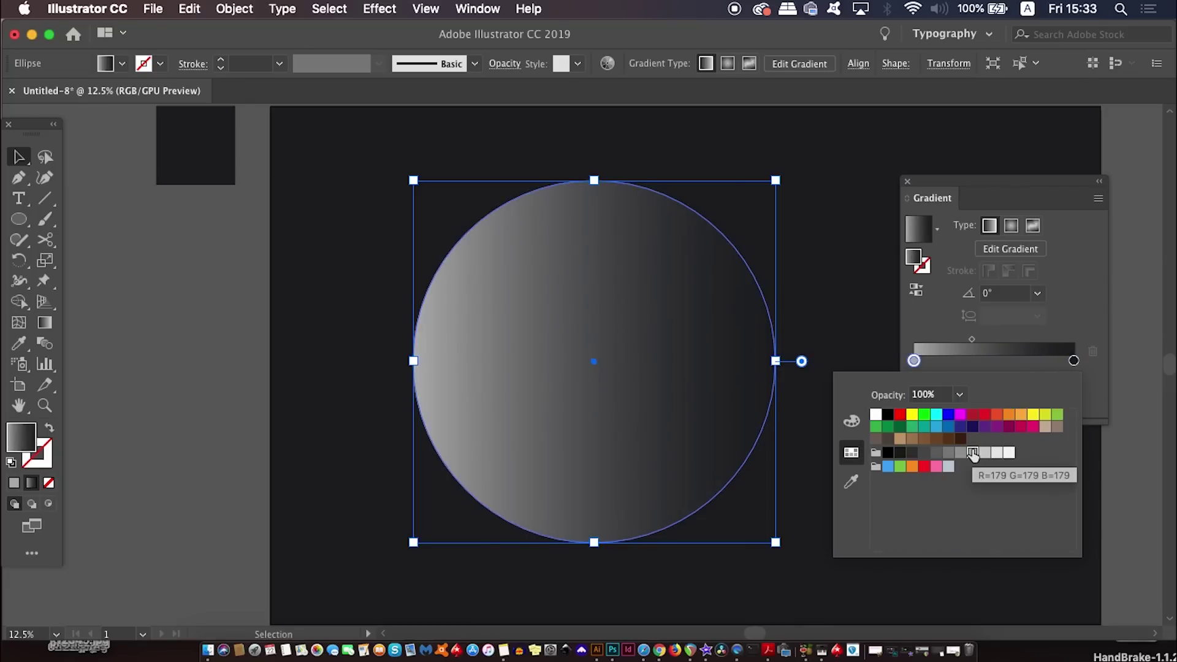
pyautogui.click(961, 453)
pyautogui.click(997, 454)
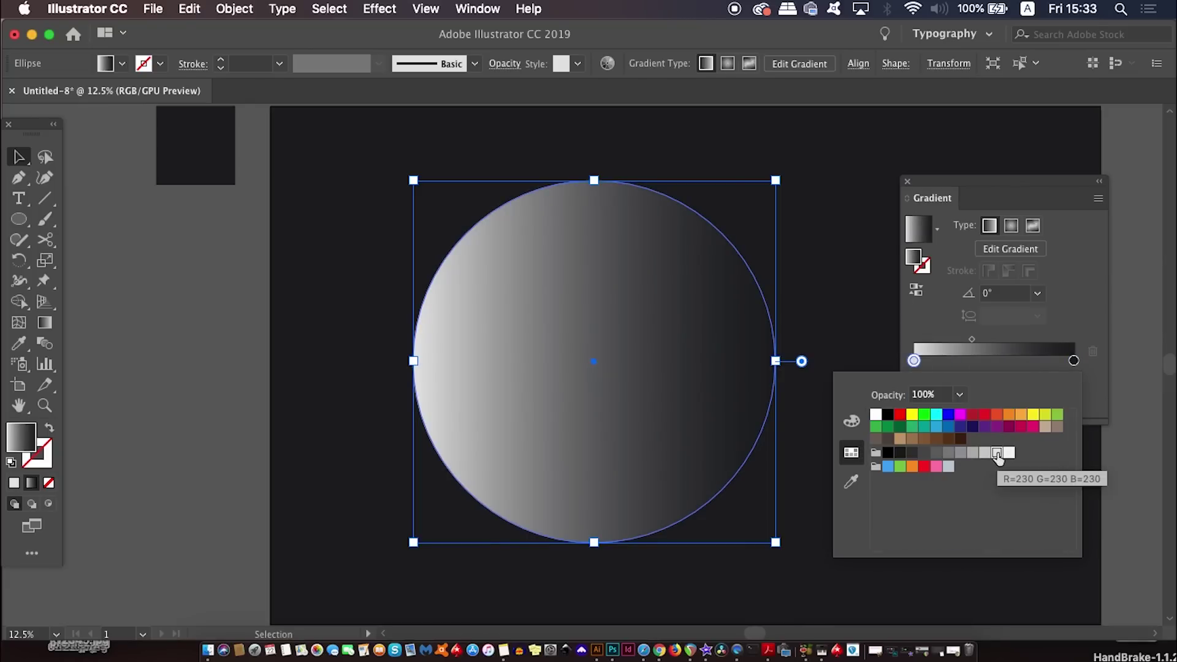
pyautogui.click(1009, 452)
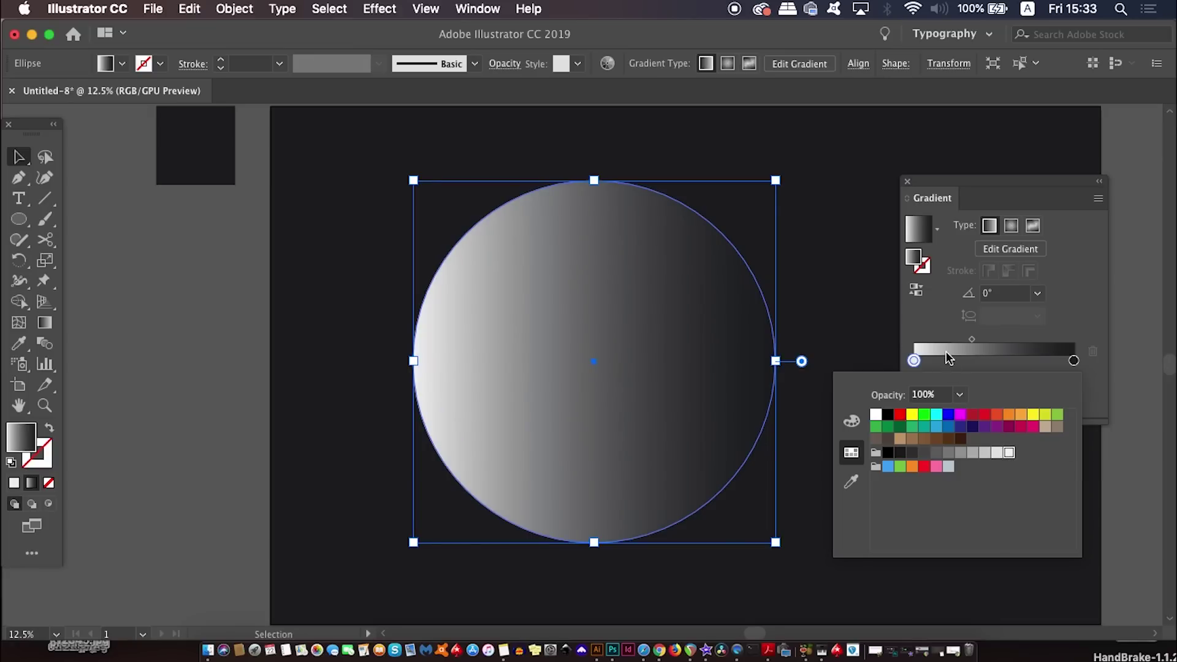
pyautogui.click(964, 338)
pyautogui.moveTo(970, 339)
pyautogui.mouseDown()
pyautogui.moveTo(954, 342)
pyautogui.moveTo(976, 337)
pyautogui.mouseUp()
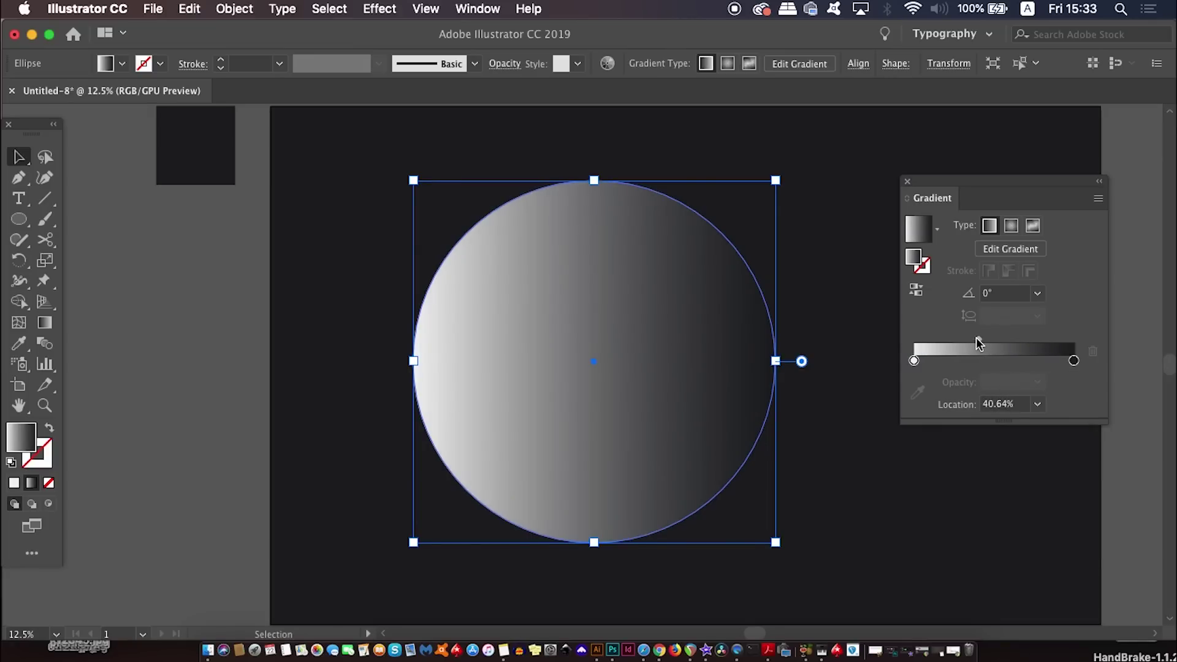
# Deselect and reselect the circle to check the gradient, then close the Gradient panel.
pyautogui.click(849, 245)
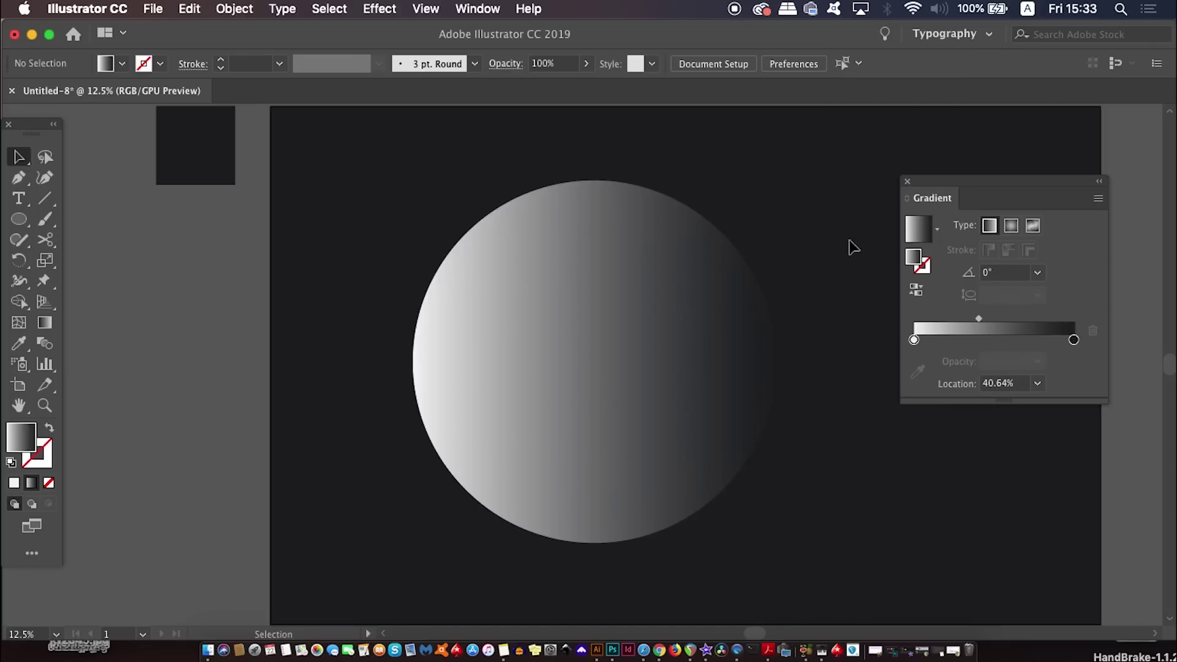
pyautogui.click(660, 307)
pyautogui.hscroll(-3, 659, 310)
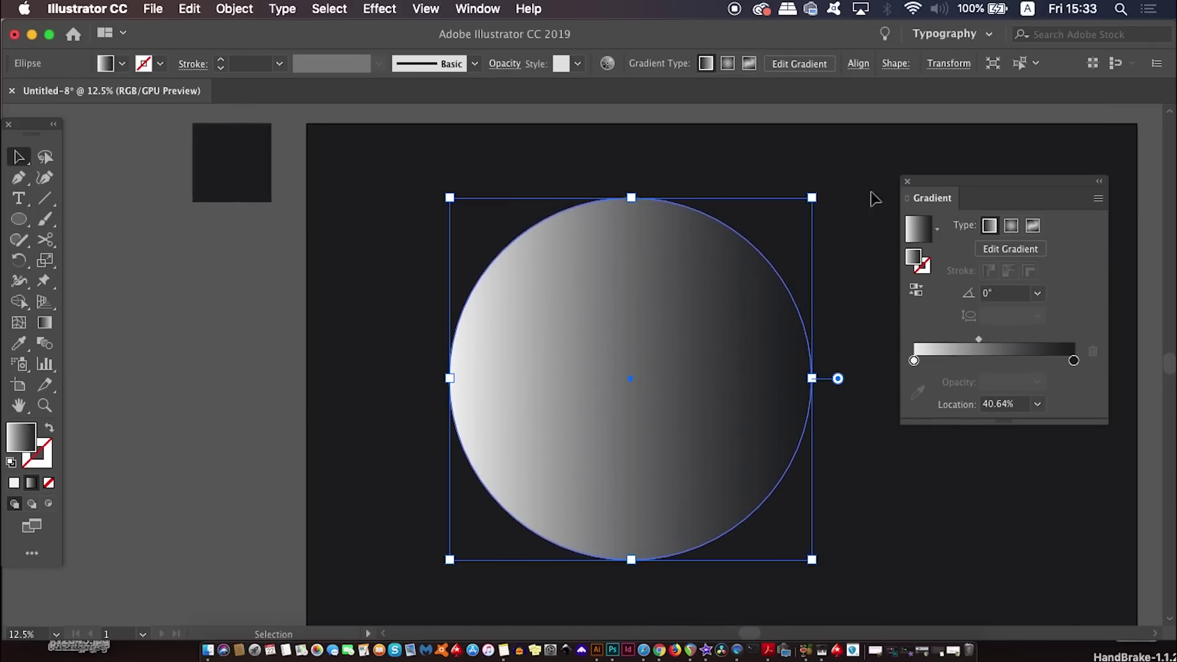
pyautogui.click(907, 181)
# Open the Actions panel beside the circle and start a new action named 'circle design'.
pyautogui.click(484, 8)
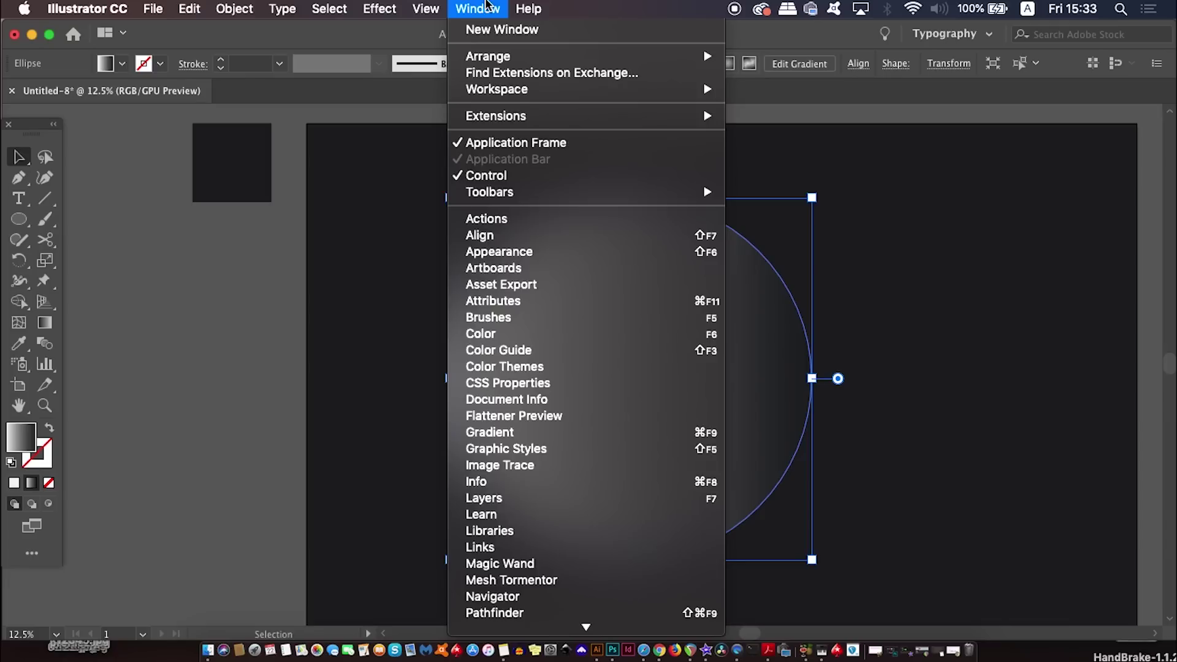
pyautogui.moveTo(549, 197)
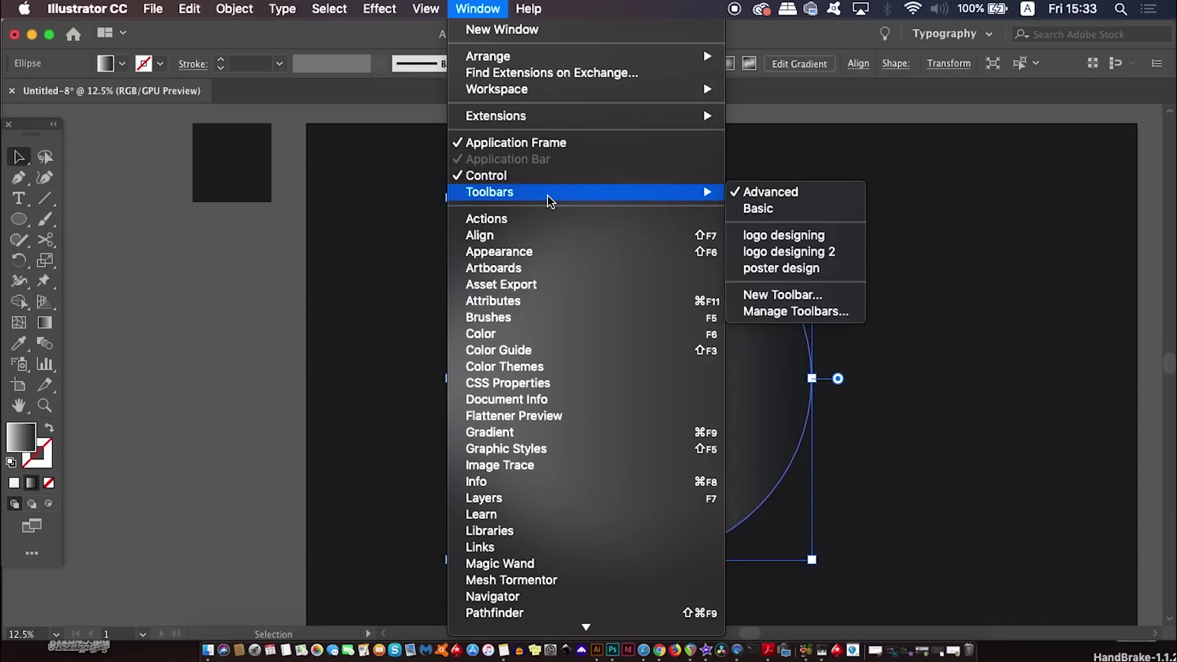
pyautogui.click(549, 219)
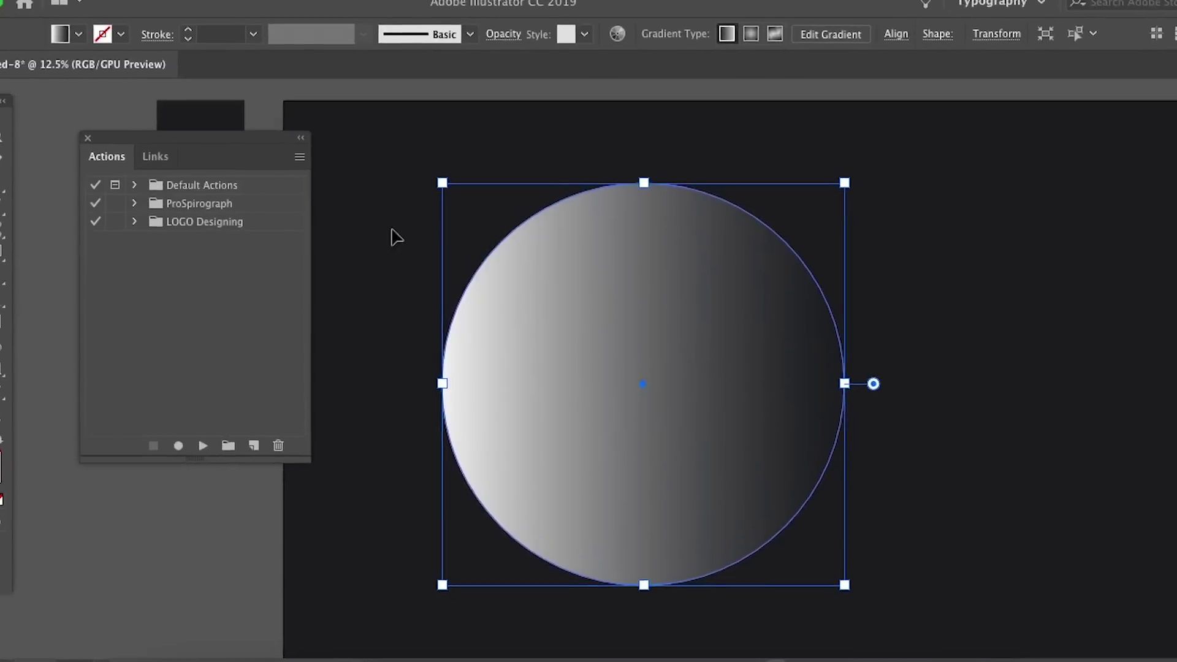
pyautogui.moveTo(242, 151); pyautogui.dragTo(266, 239)
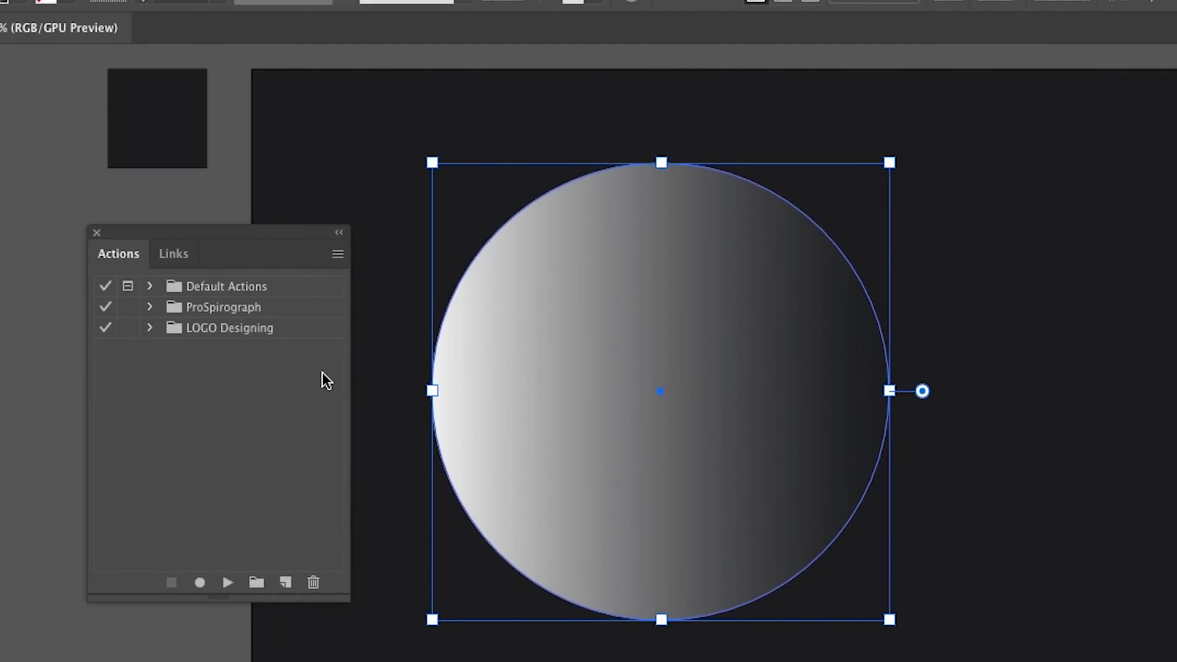
pyautogui.click(338, 253)
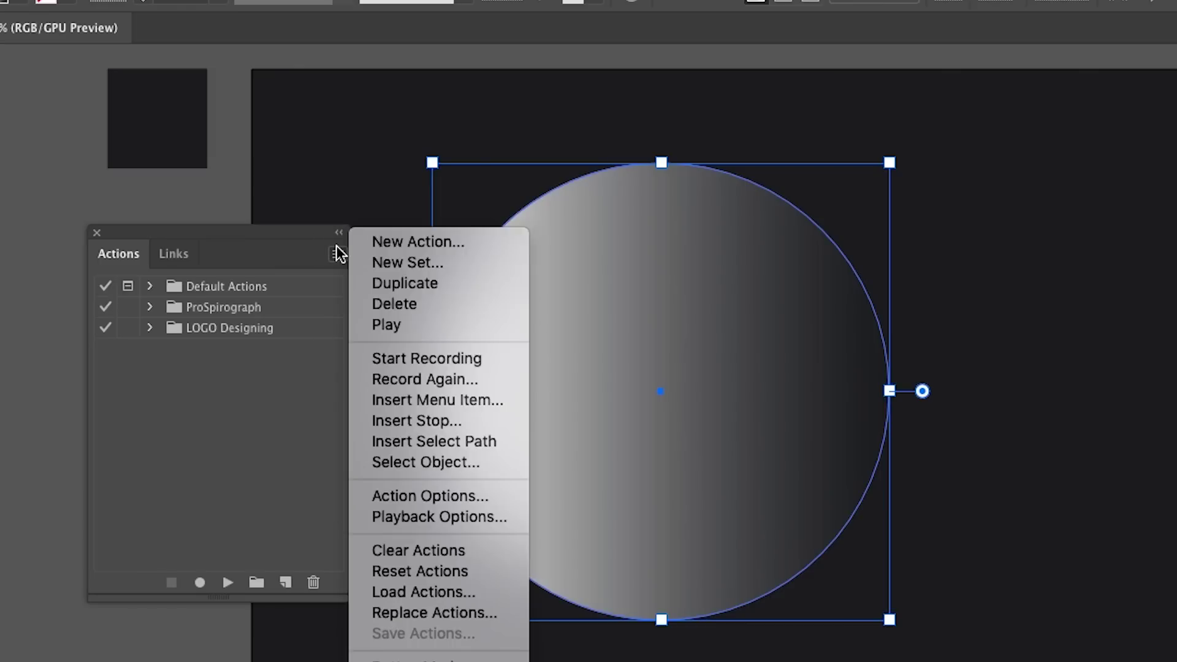
pyautogui.click(381, 245)
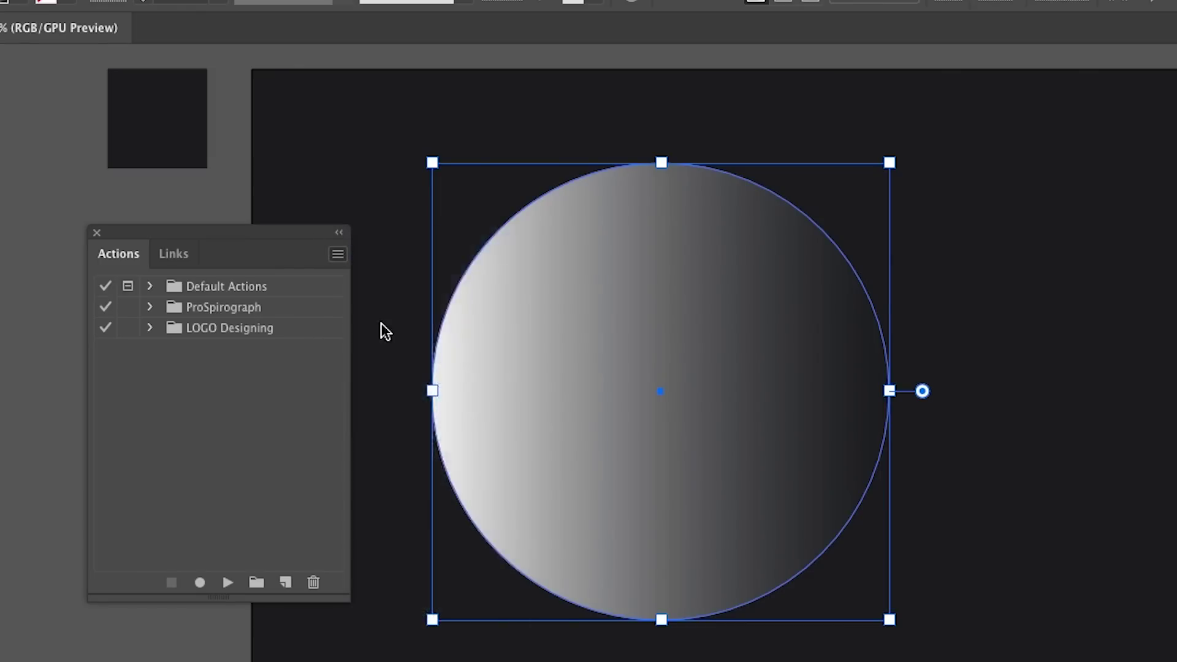
pyautogui.write('circle design')
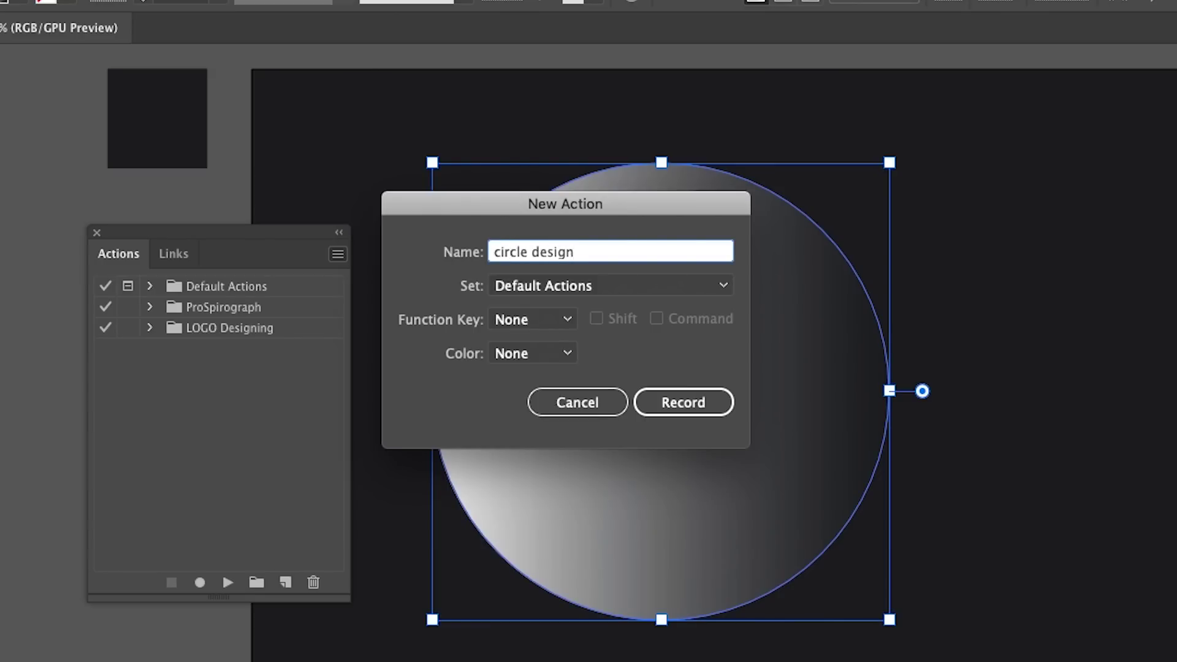
# Start recording, then copy the circle and paste it in front.
pyautogui.click(674, 404)
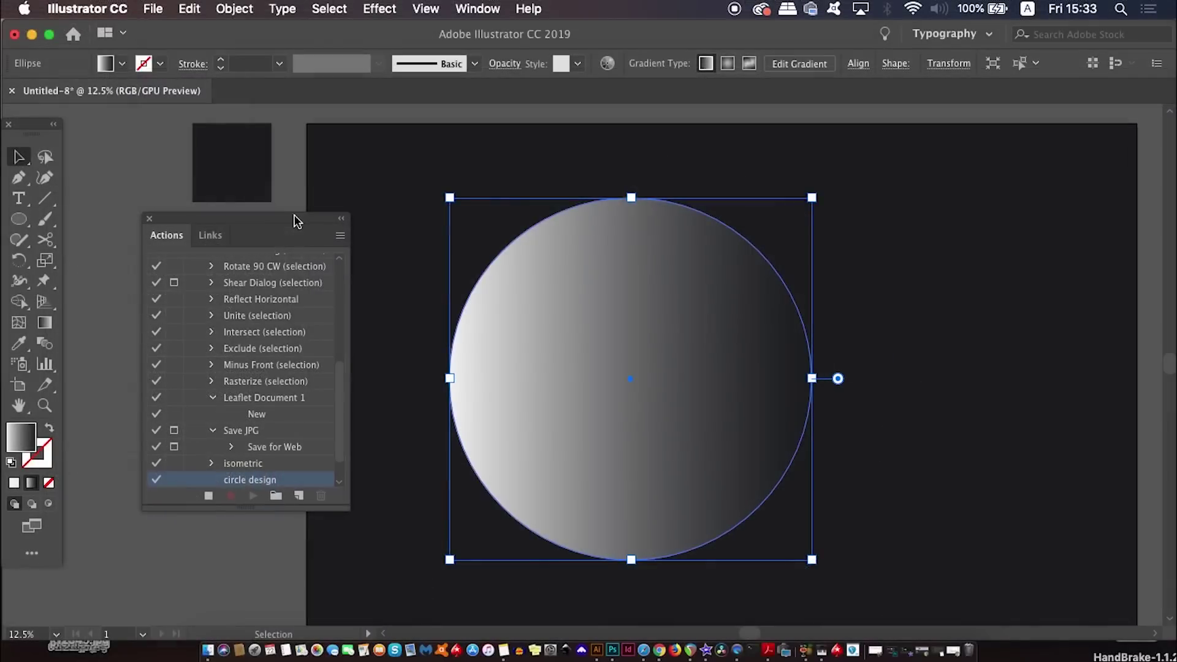
pyautogui.press('super+c')
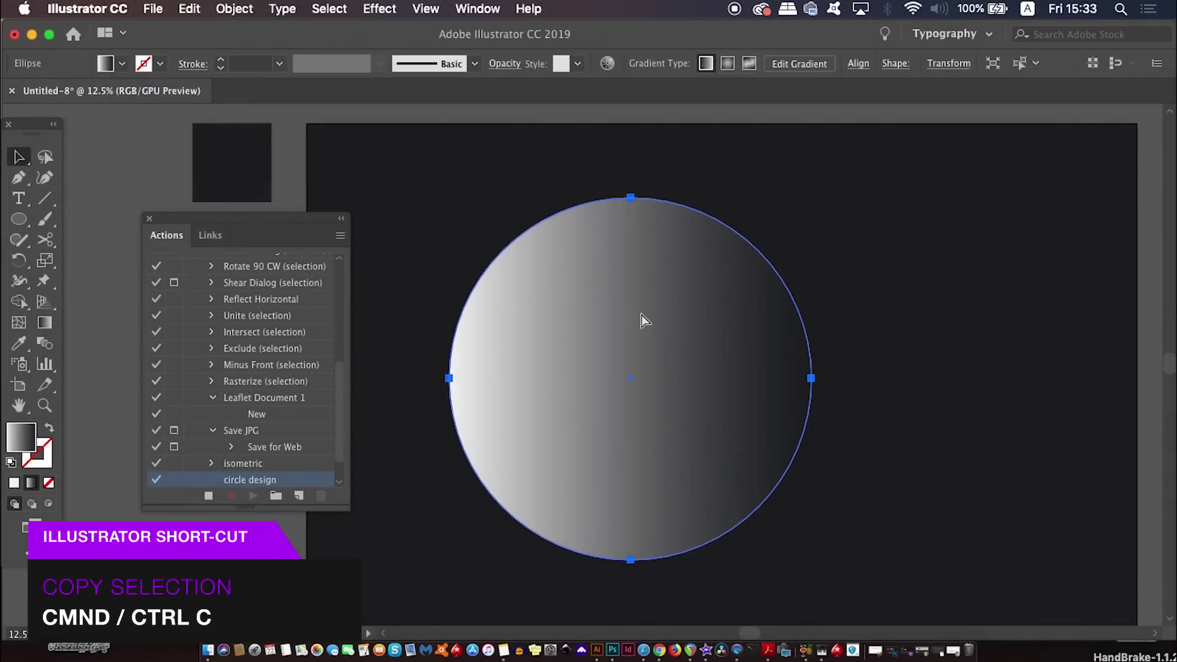
pyautogui.press('super+c')
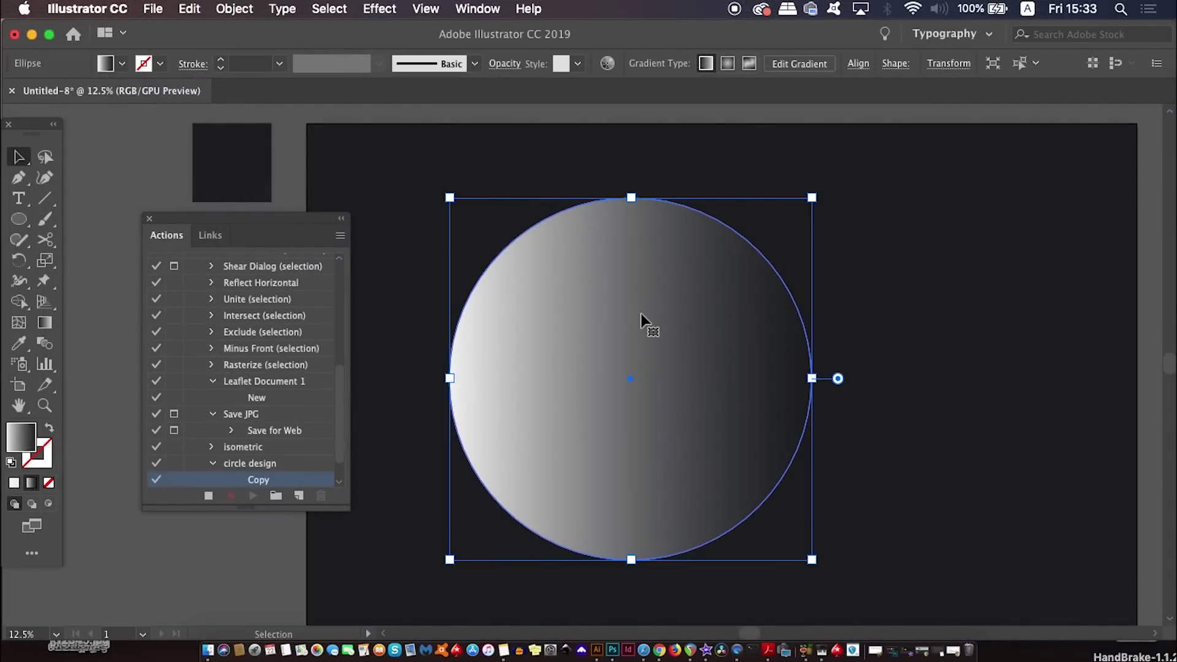
pyautogui.press('super+f')
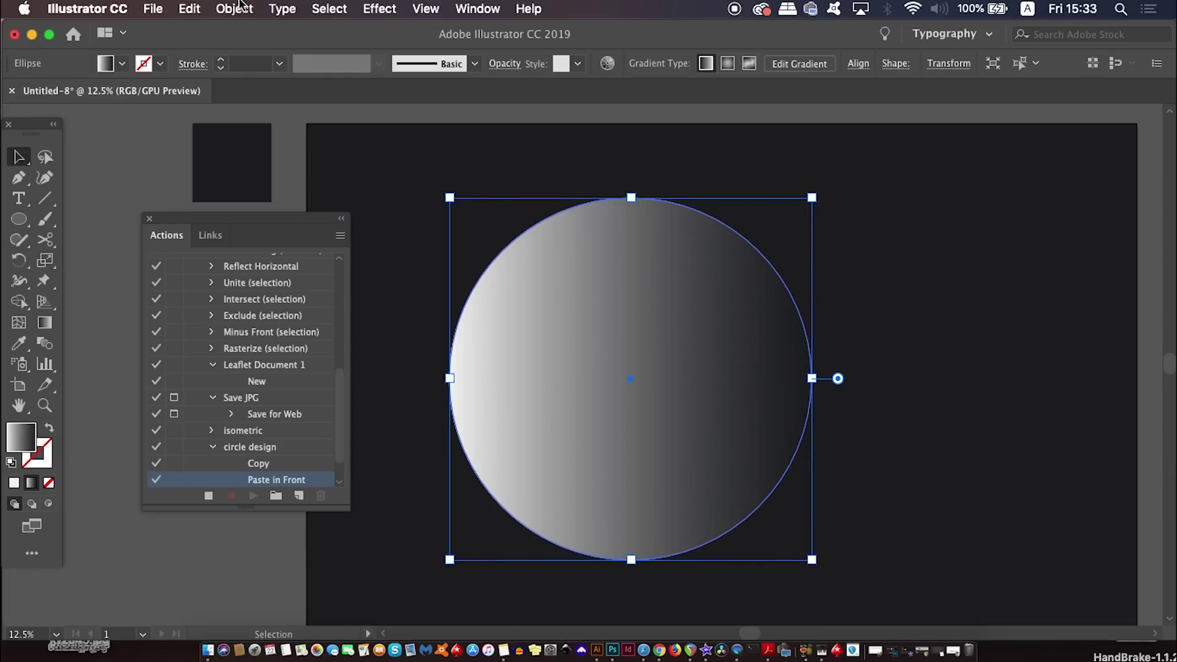
# Scale the pasted copy to 75% with Object > Transform > Scale.
pyautogui.click(238, 8)
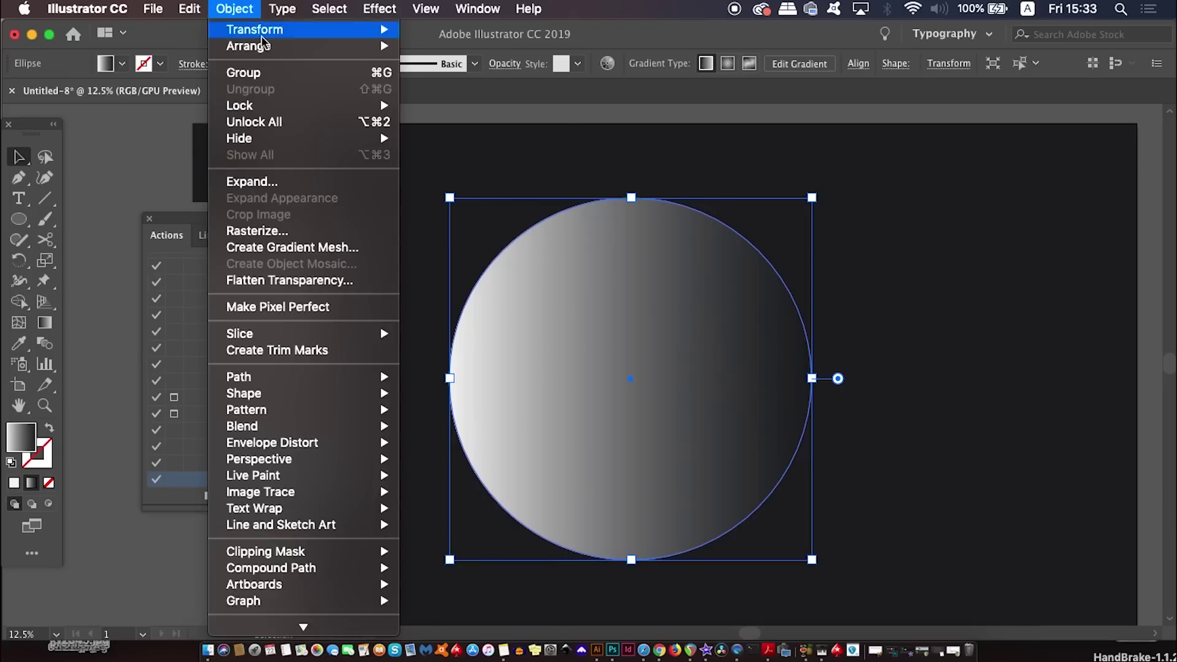
pyautogui.moveTo(264, 30)
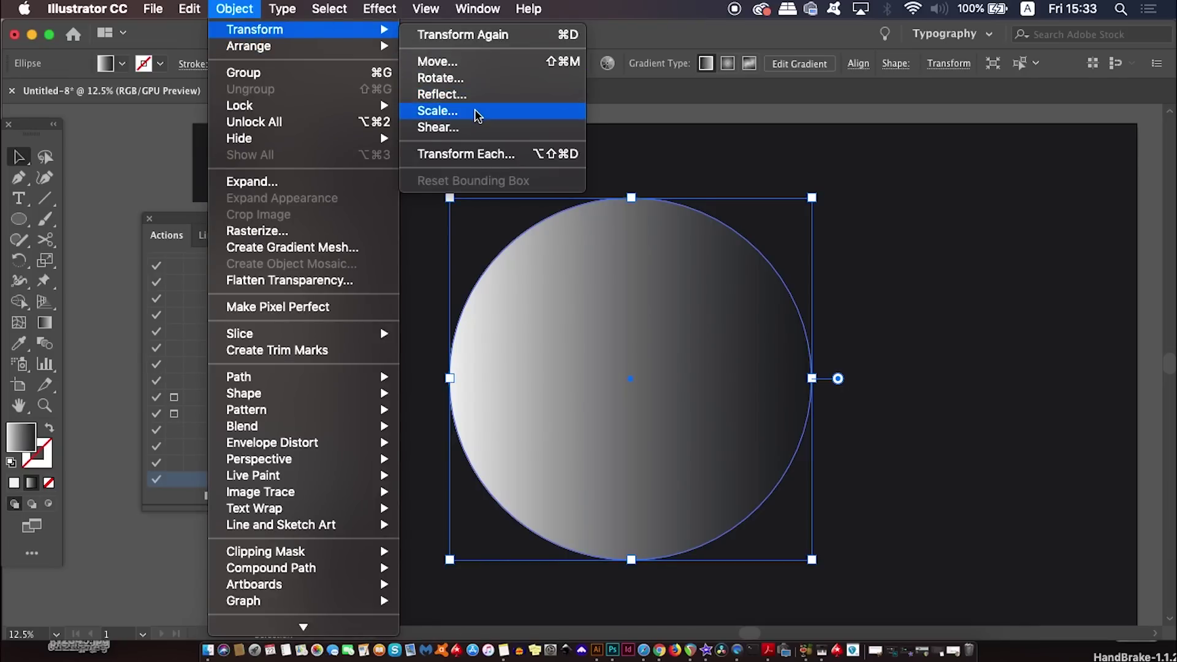
pyautogui.click(437, 111)
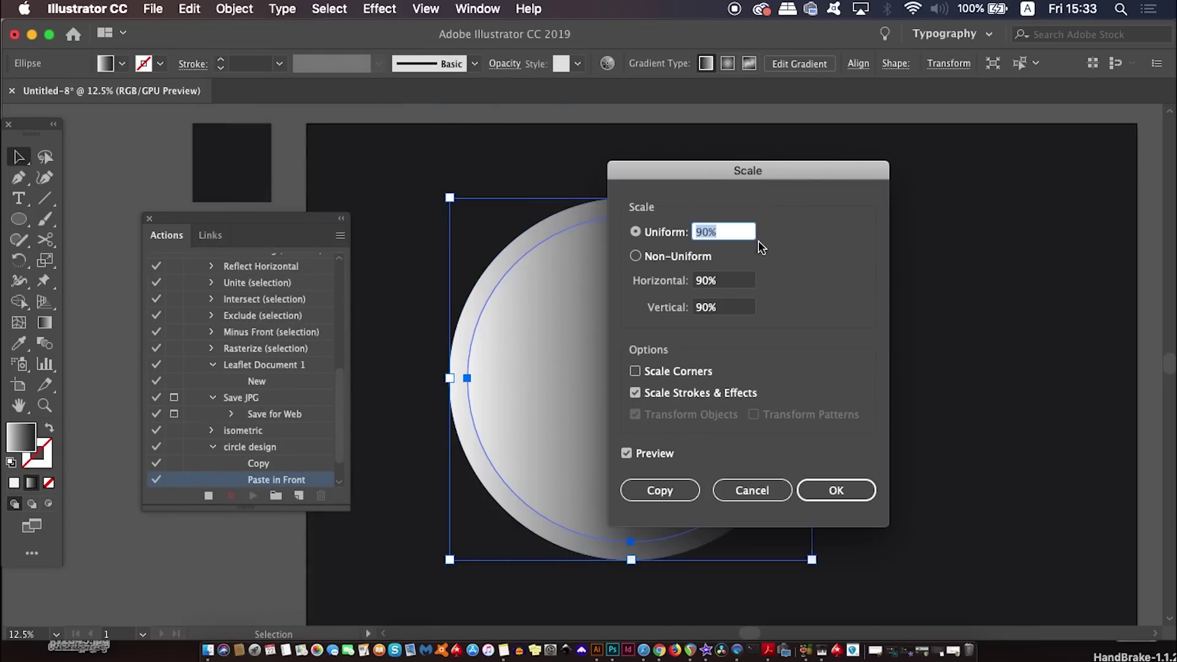
pyautogui.write('8')
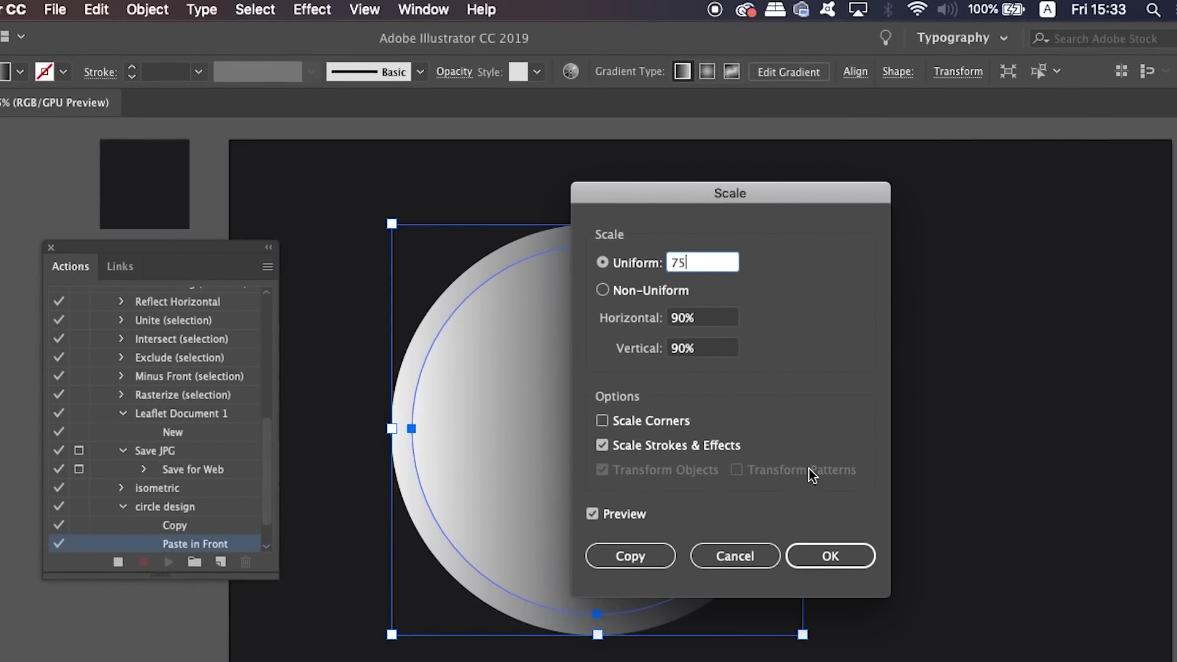
pyautogui.click(847, 554)
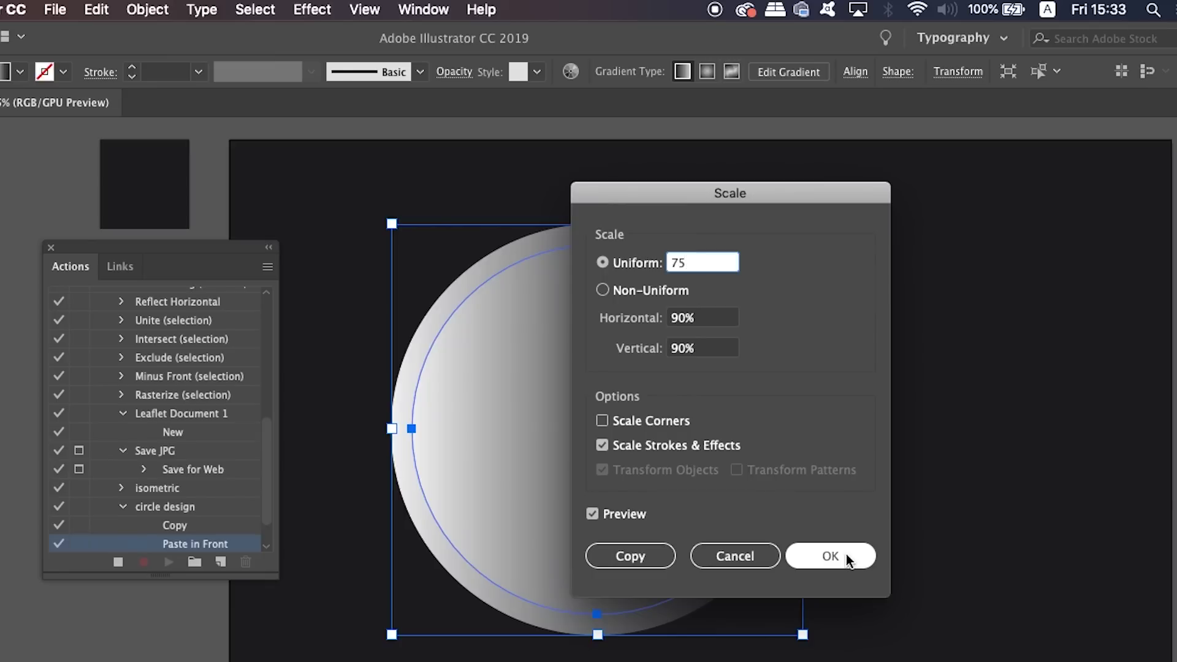
# Rotate the copy 22.5° with Object > Transform > Rotate.
pyautogui.click(153, 9)
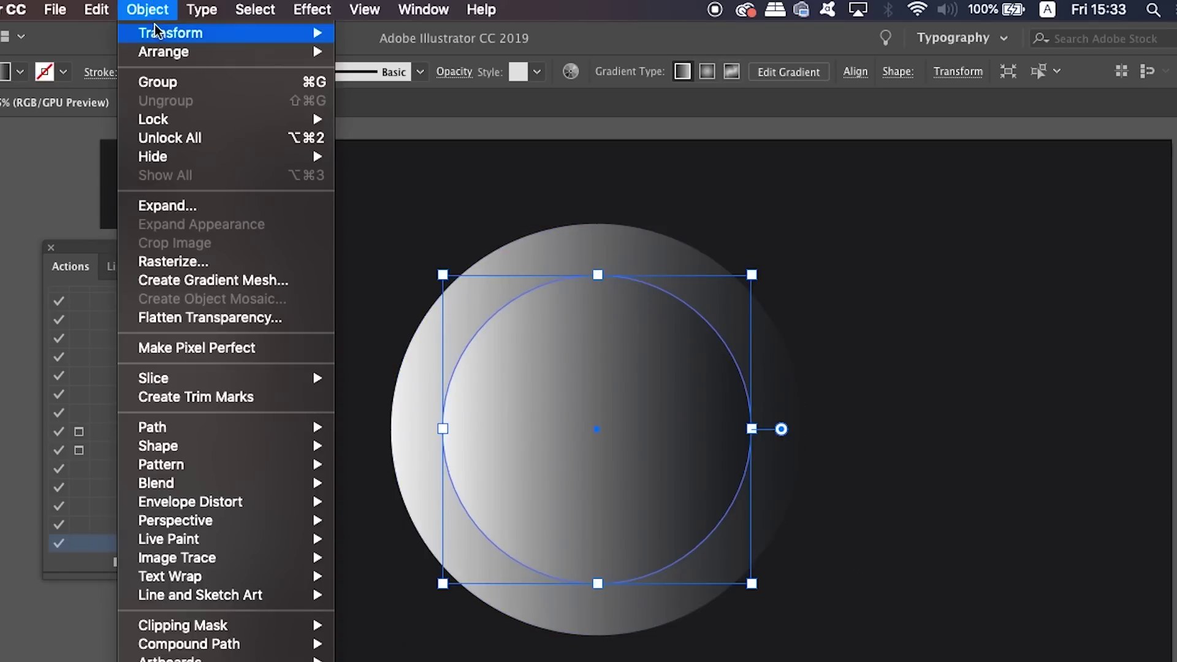
pyautogui.moveTo(160, 32)
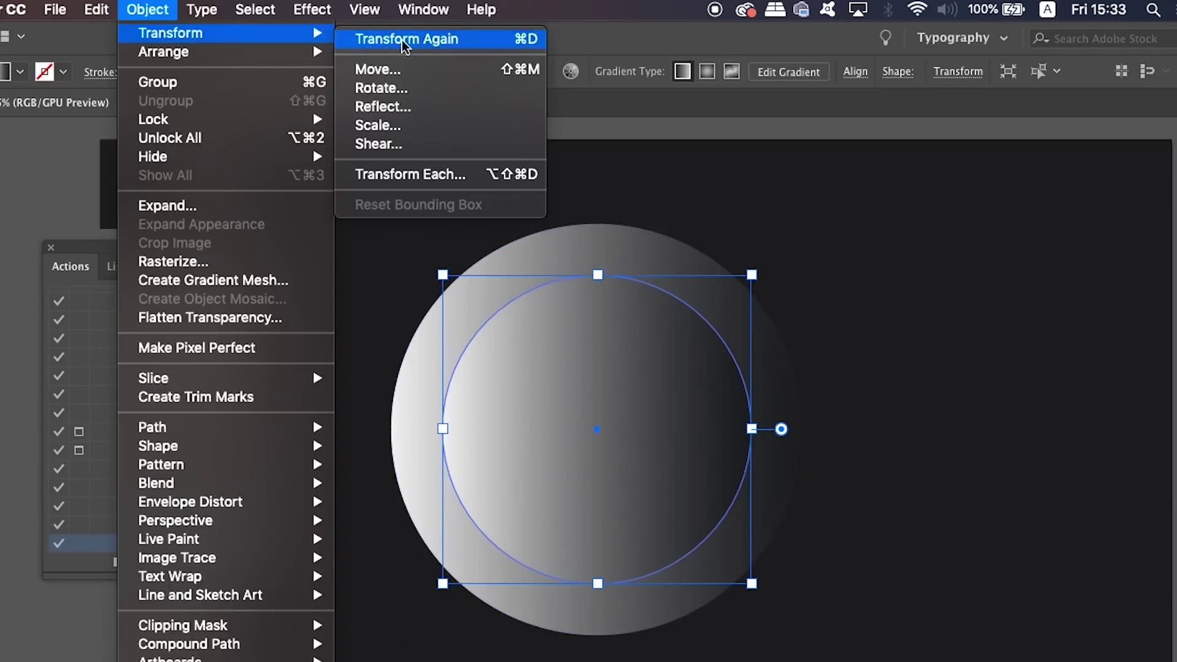
pyautogui.click(435, 91)
pyautogui.click(1107, 451)
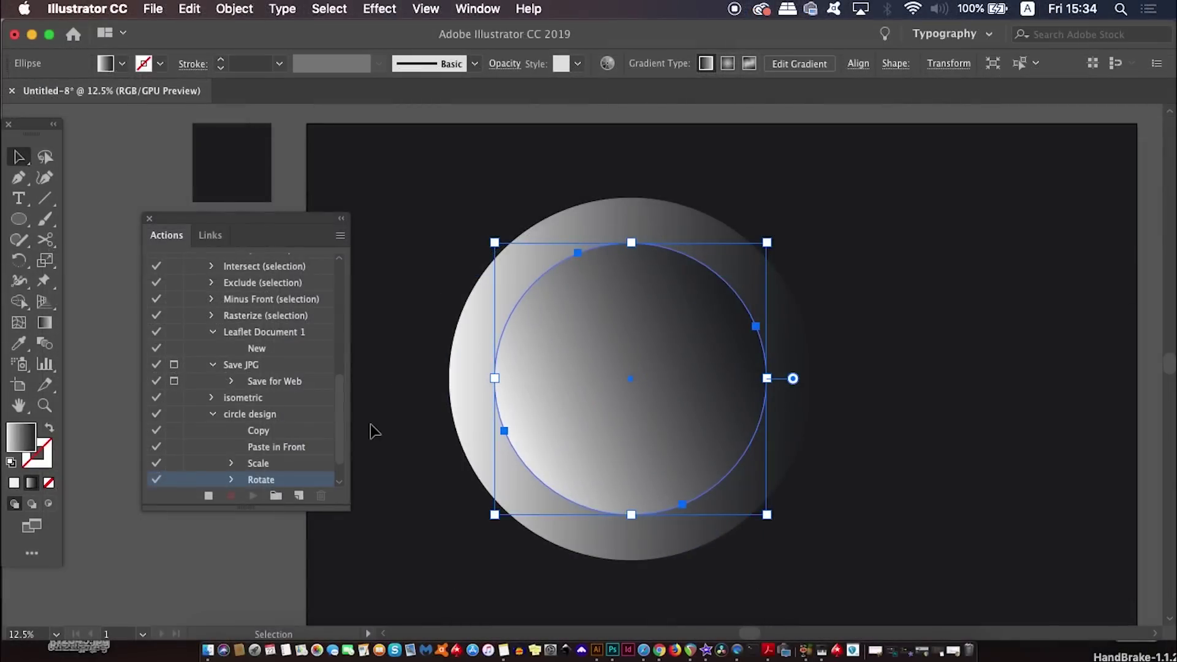
# Stop recording, collapse the circle design action's steps, and select the circle design action.
pyautogui.click(208, 495)
pyautogui.click(214, 414)
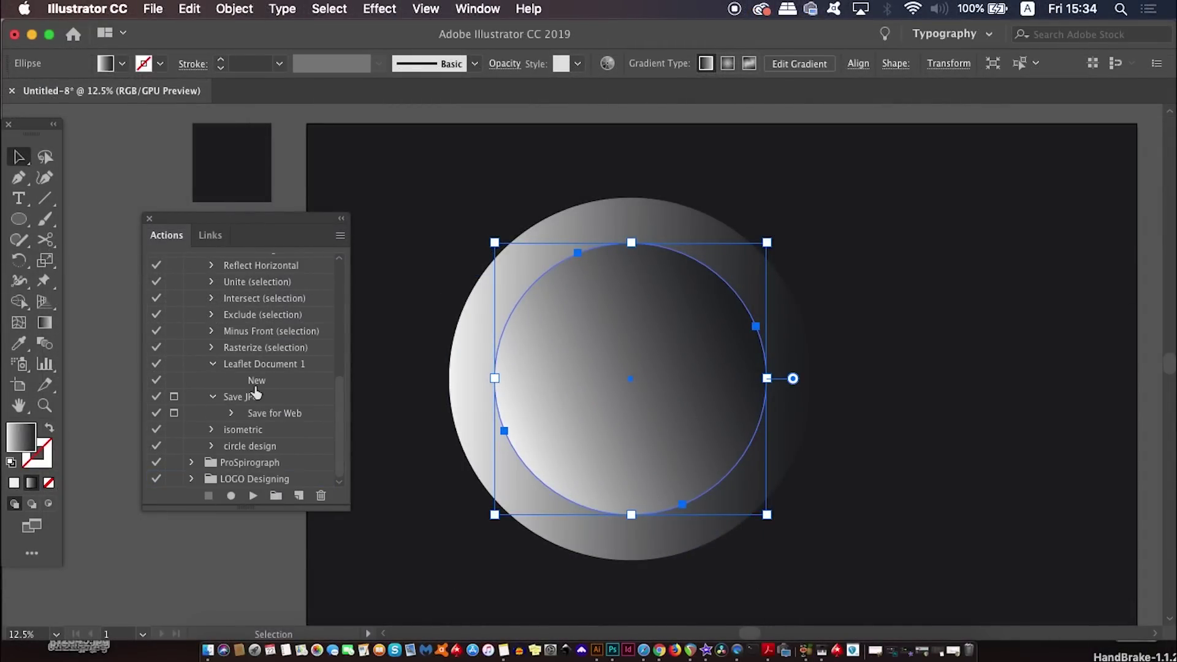
pyautogui.click(273, 446)
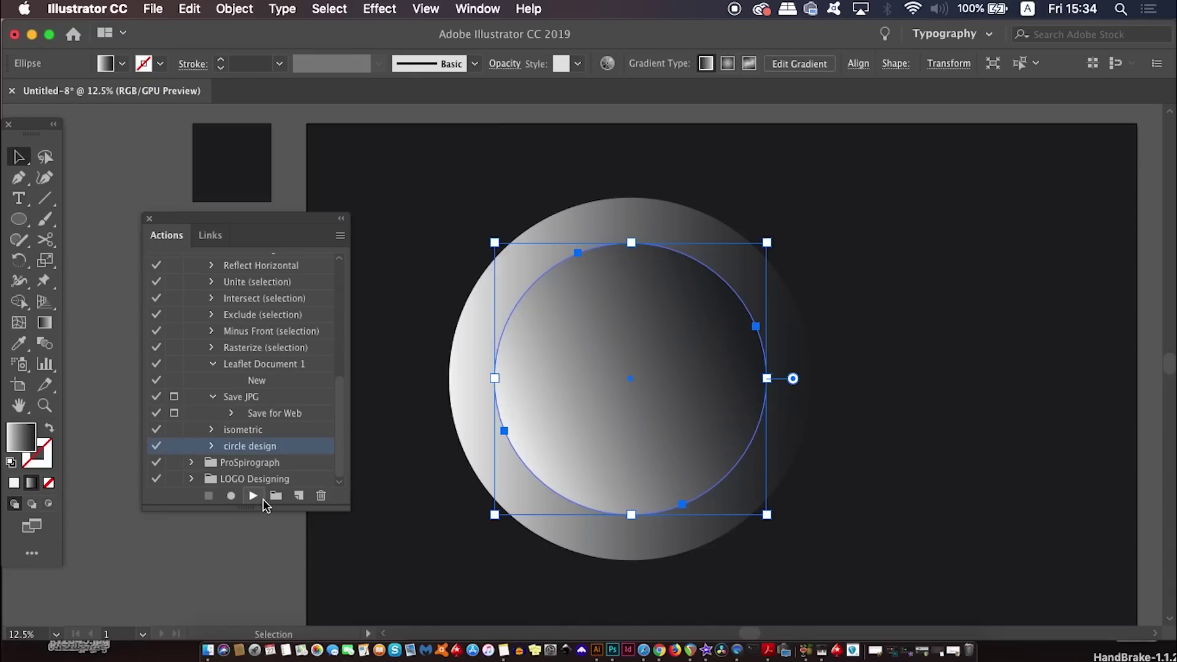
# Play circle design seven times to nest smaller rotated gradient circles, then deselect.
pyautogui.click(253, 495)
pyautogui.click(253, 495)
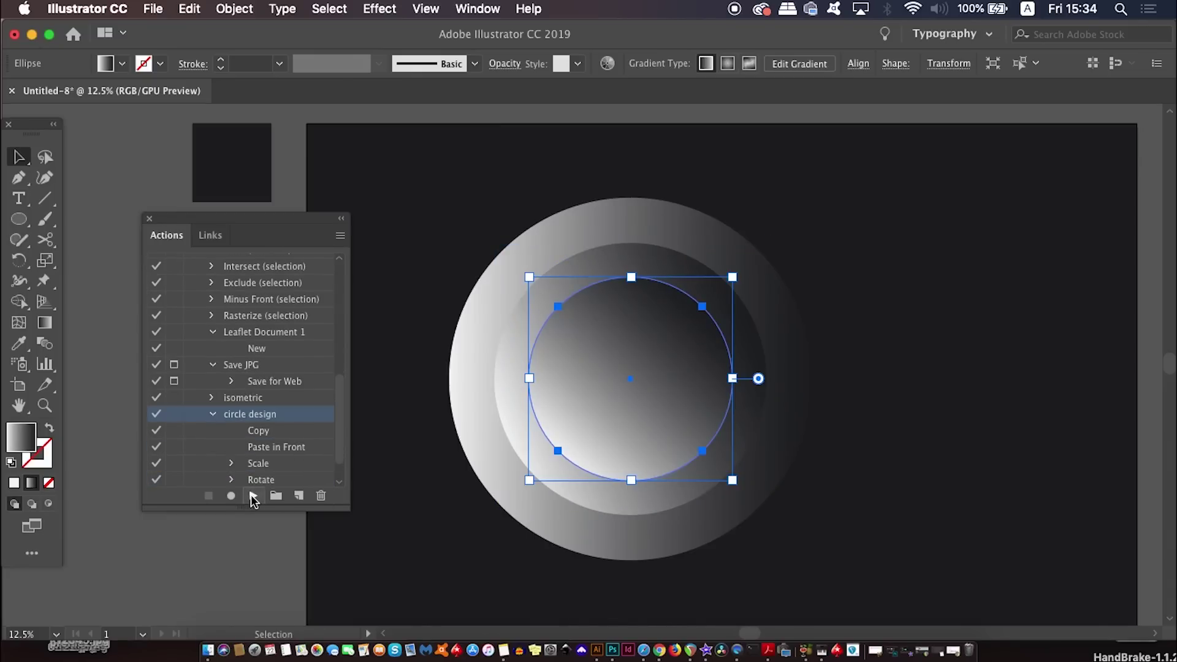
pyautogui.click(253, 497)
pyautogui.click(252, 495)
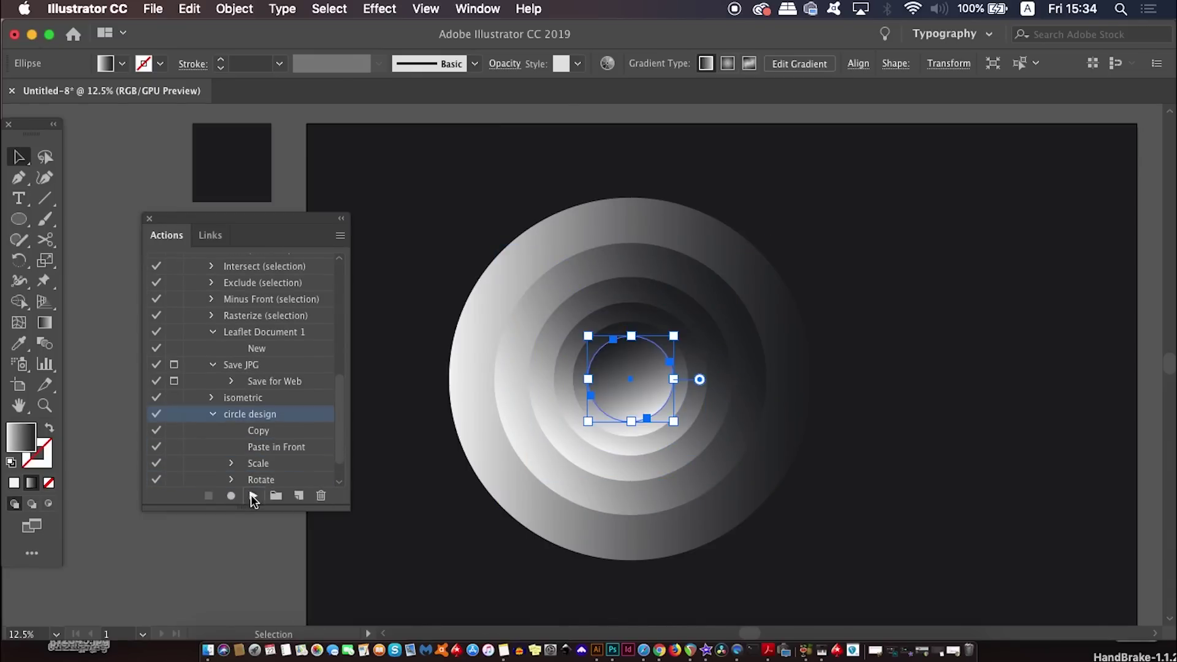
pyautogui.click(252, 495)
pyautogui.click(252, 495)
pyautogui.click(253, 495)
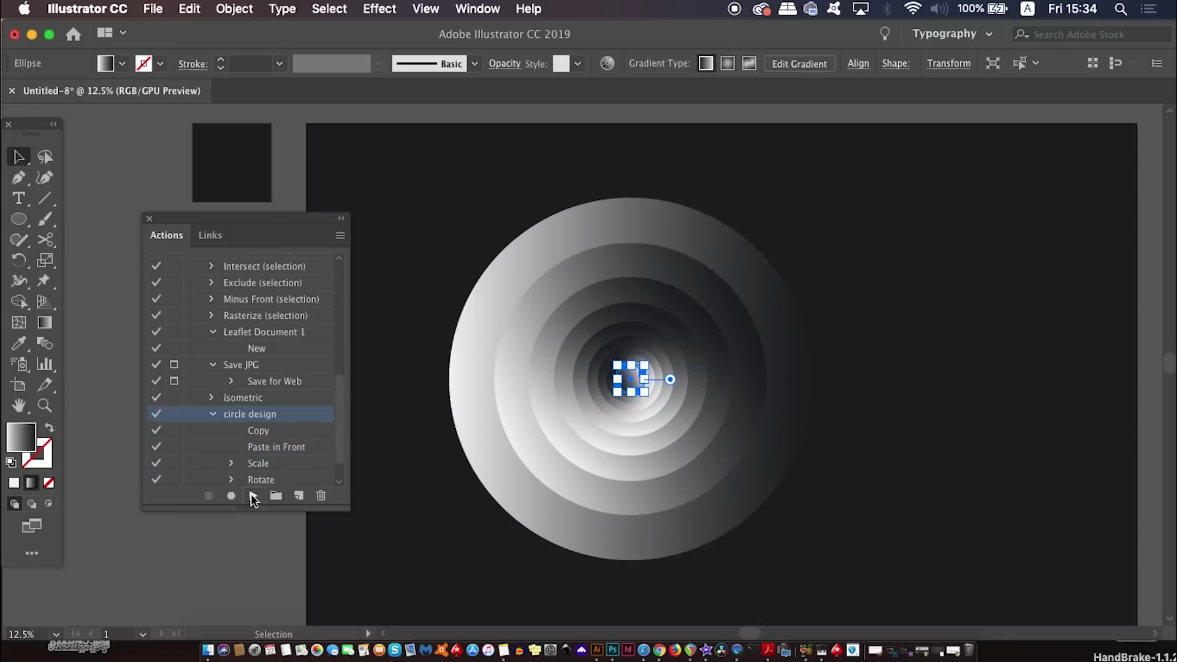
pyautogui.click(952, 406)
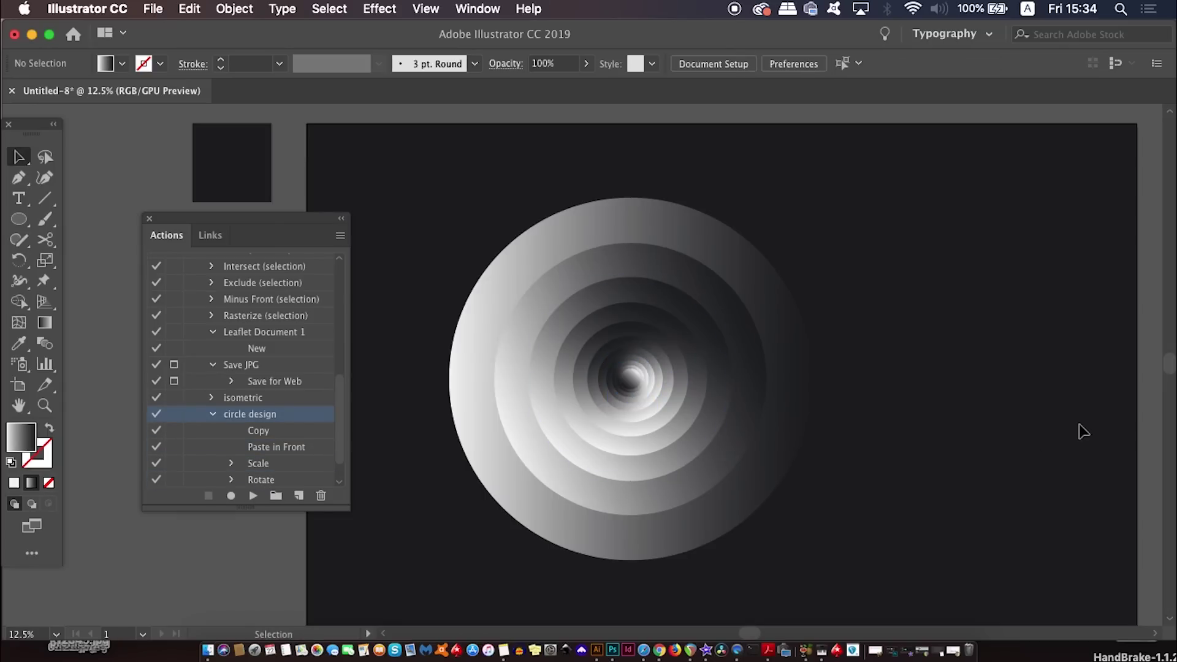
# Select every circle of the spiral and scale it down toward the artboard's upper left, then deselect.
pyautogui.press('super+minus')
pyautogui.press('super+minus')
pyautogui.press('super+minus')
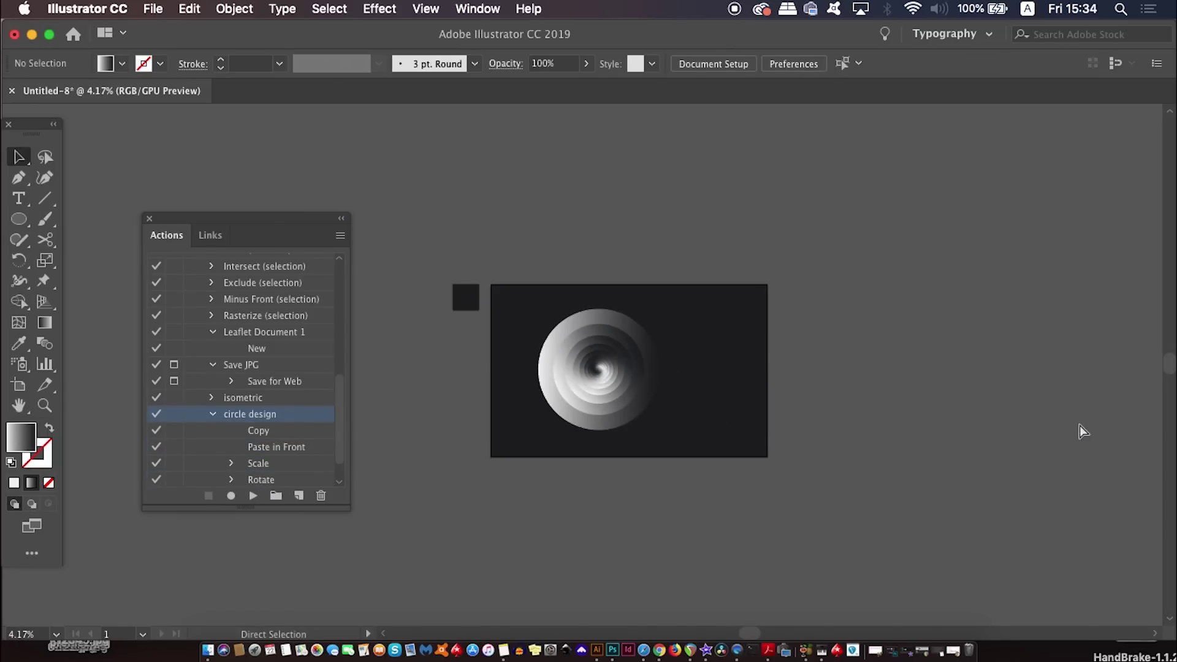
pyautogui.press('super+equal')
pyautogui.press('super+equal')
pyautogui.press('super+equal')
pyautogui.press('super+equal')
pyautogui.press('super+minus')
pyautogui.press('super+minus')
pyautogui.press('super+minus')
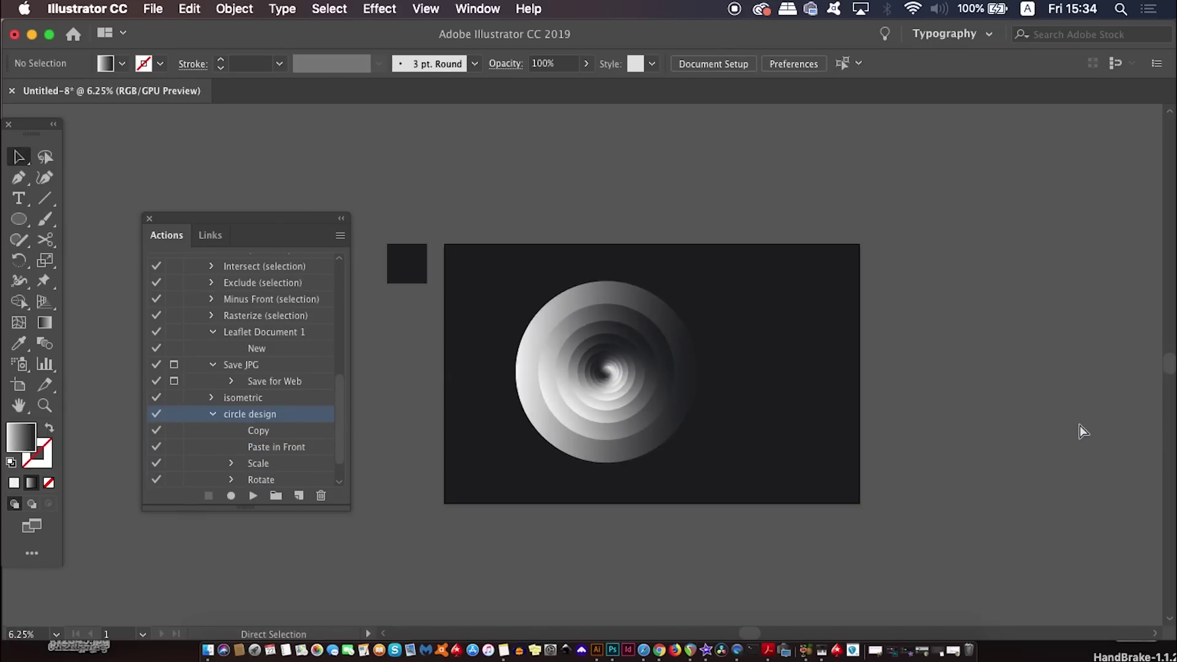
pyautogui.moveTo(846, 361); pyautogui.dragTo(877, 370)
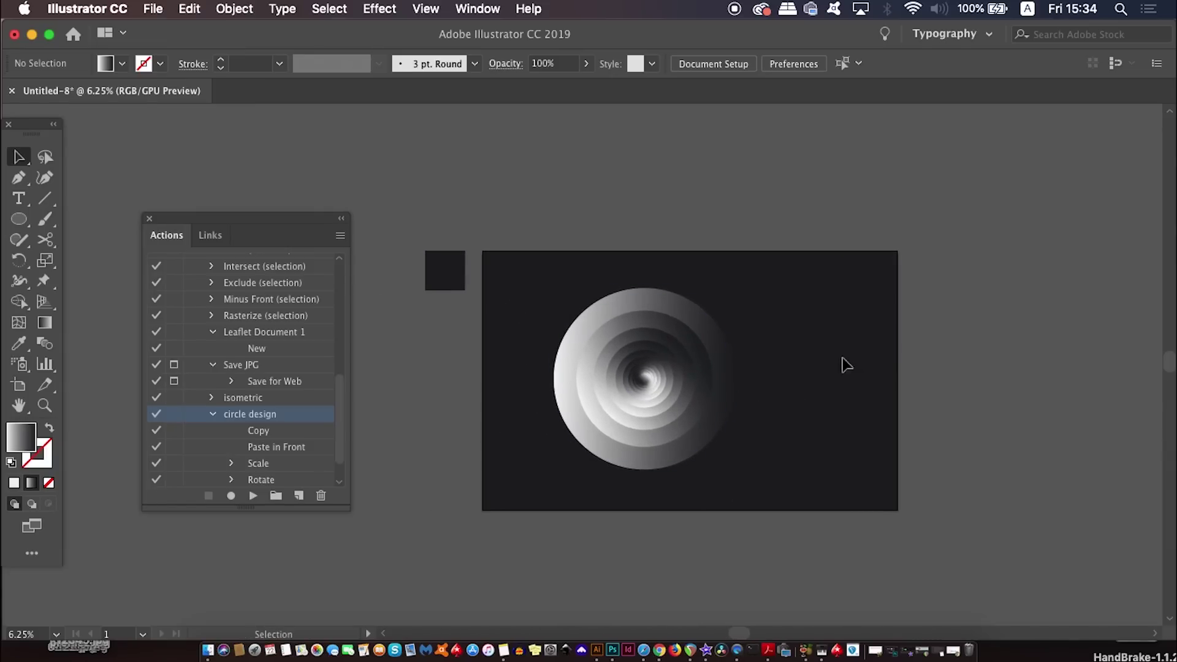
pyautogui.press('super+equal')
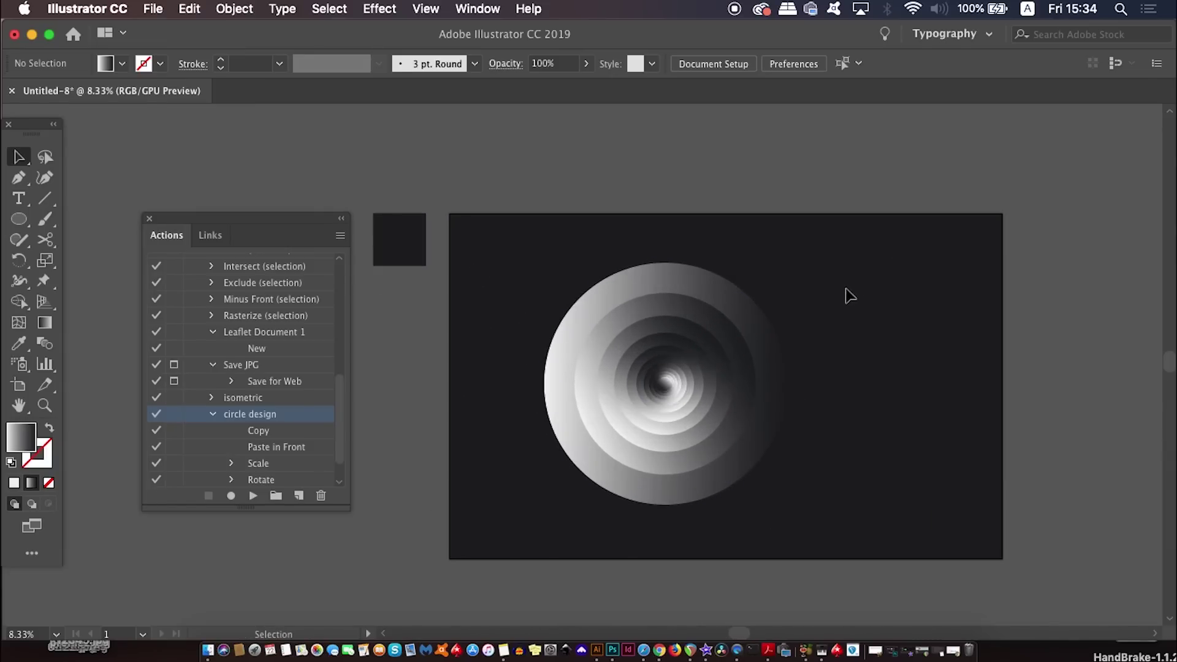
pyautogui.moveTo(564, 472); pyautogui.dragTo(565, 473)
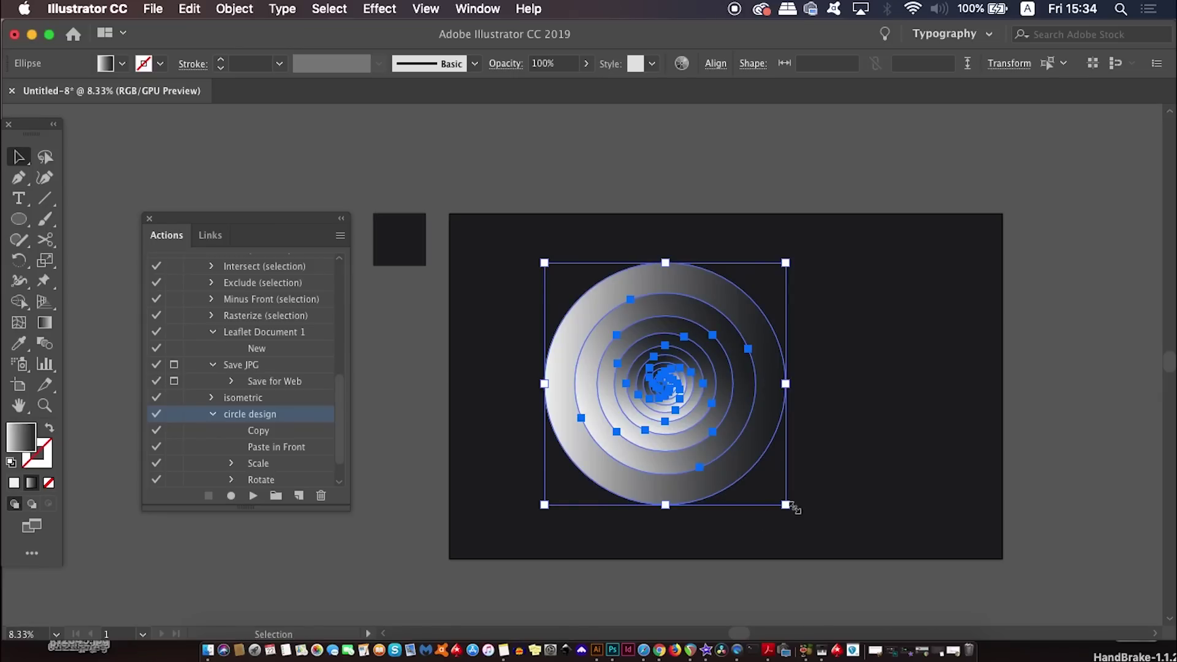
pyautogui.moveTo(791, 507); pyautogui.dragTo(615, 335)
pyautogui.click(709, 452)
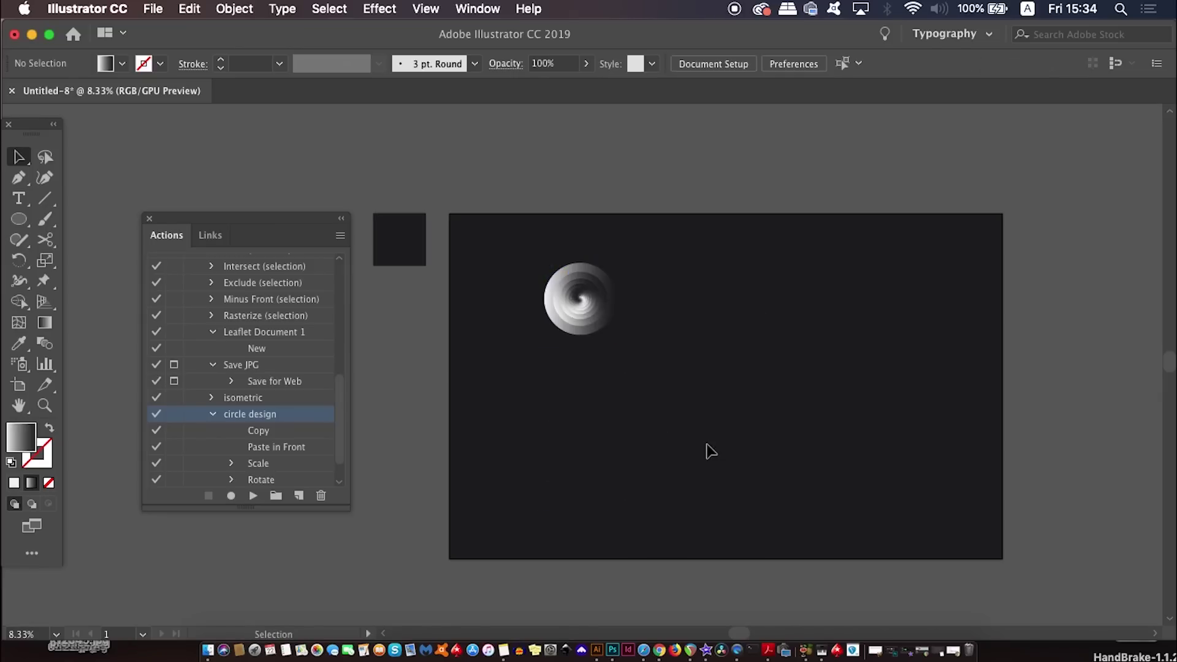